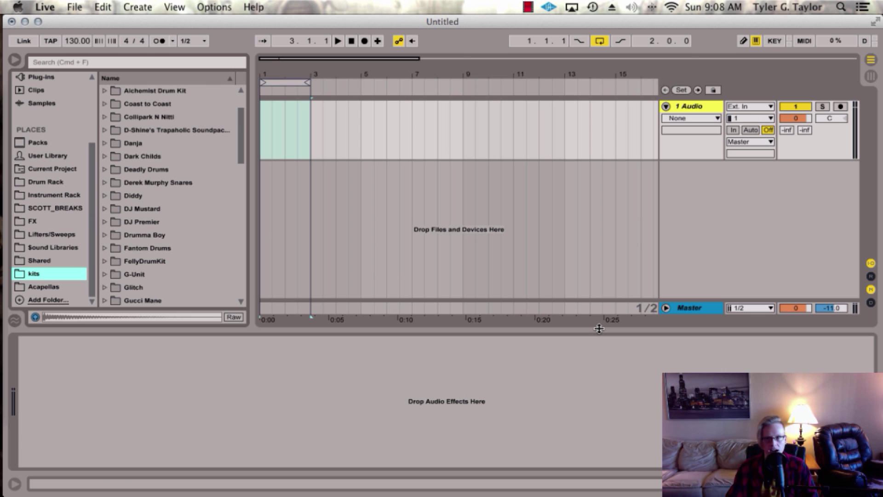
Step: Add a new MIDI track and remove its default Drum Rack
left_click(687, 106)
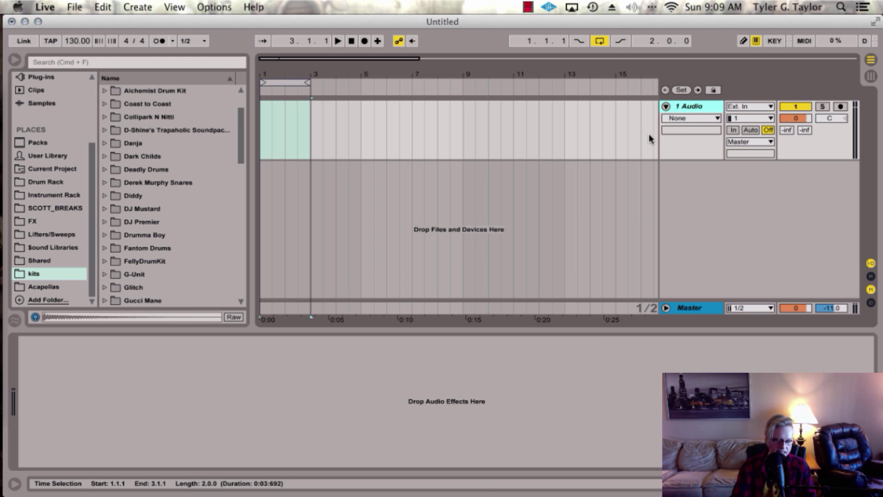
key("shift+super+t")
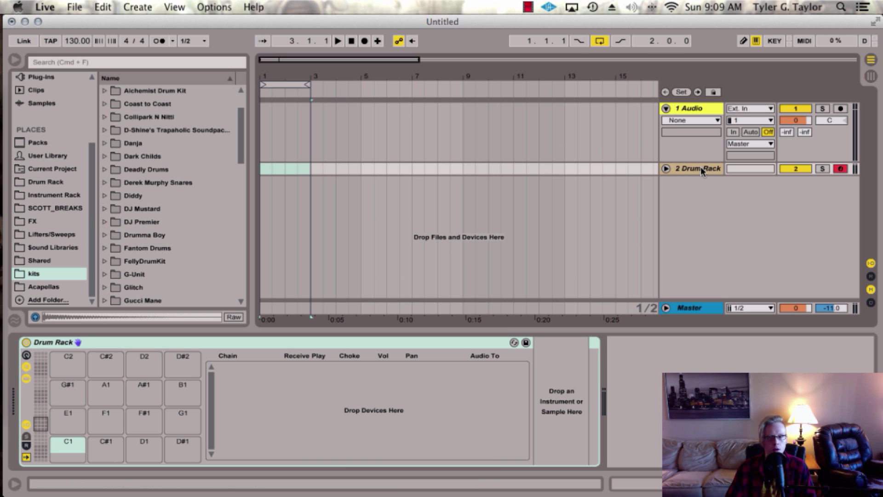
left_click(330, 345)
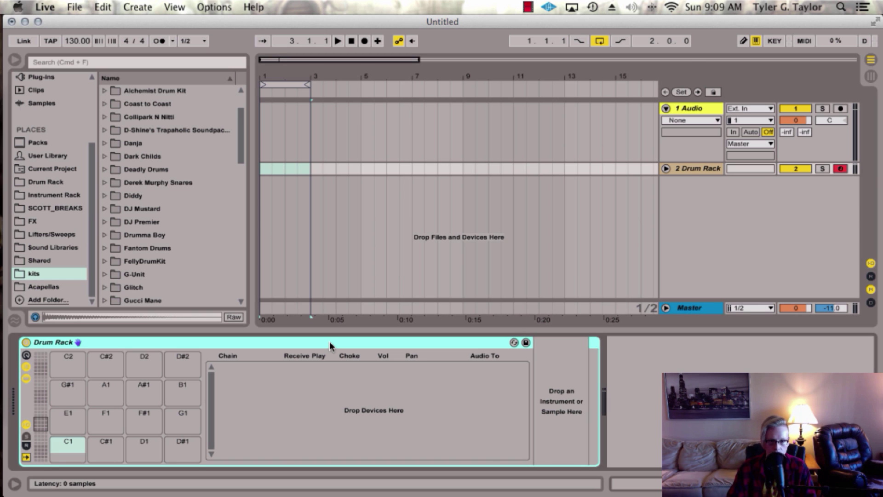
key("Delete")
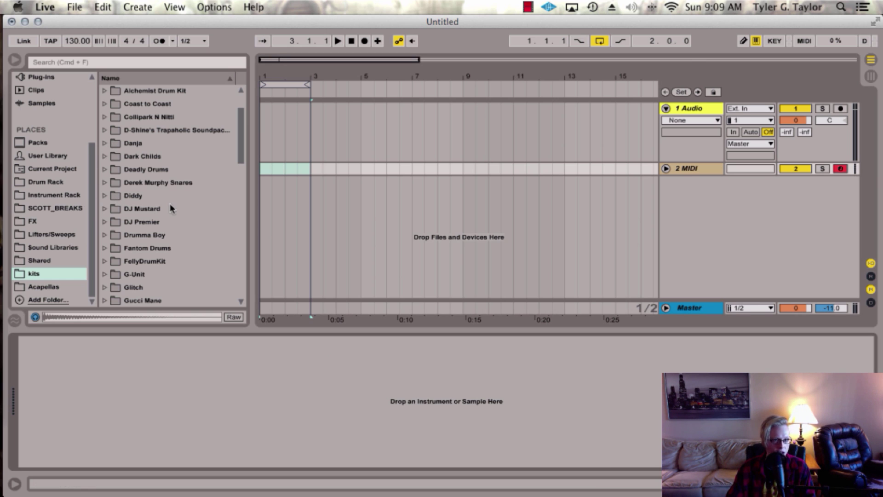
Step: Expand The Big Bang Theory kit folder in the browser and preview Well Damn.wav
scroll(172, 212, "down", 6)
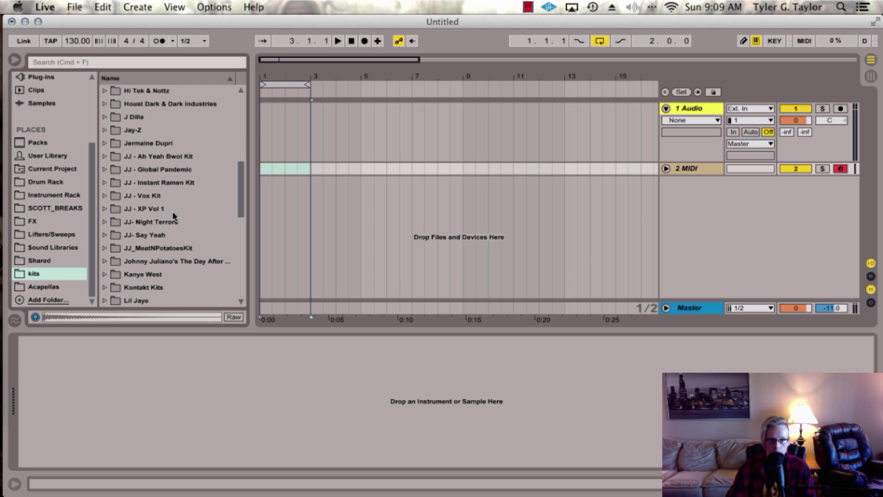
scroll(174, 215, "down", 3)
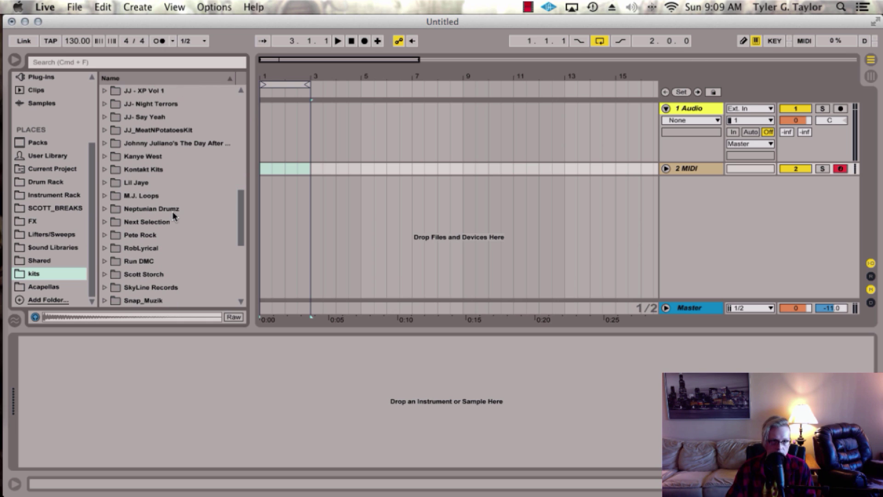
scroll(172, 211, "down", 4)
left_click(156, 248)
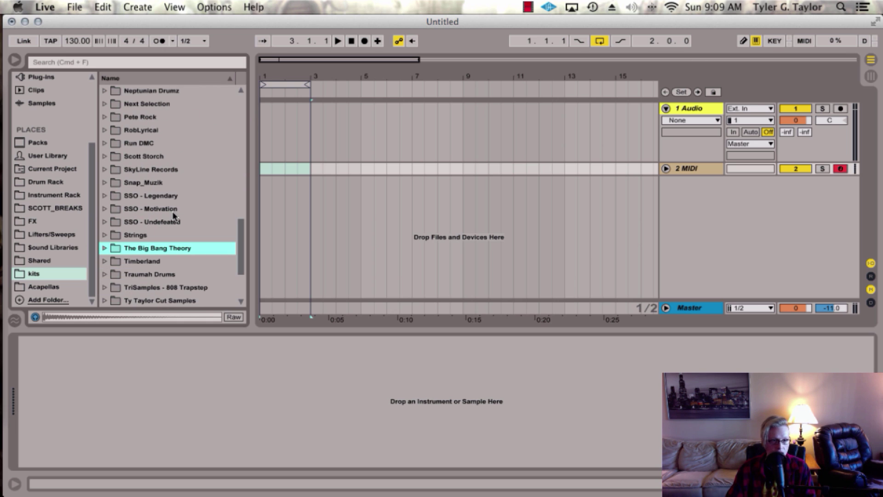
left_click(105, 248)
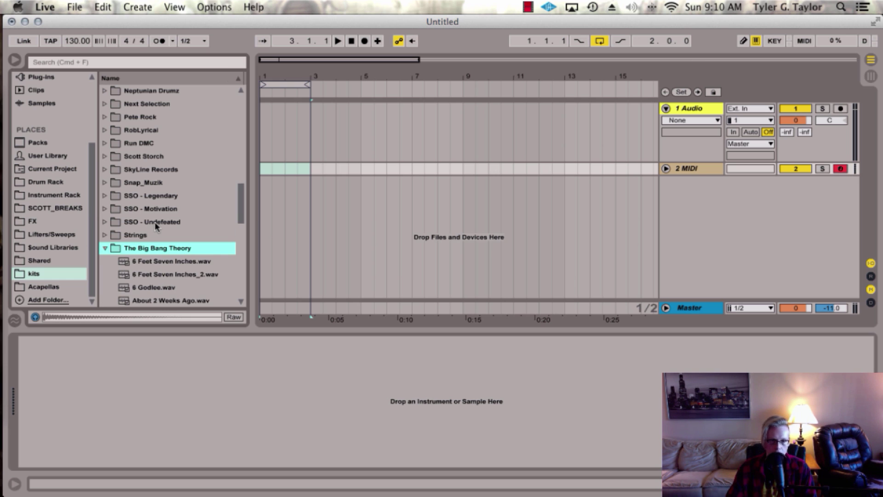
scroll(154, 222, "down", 5)
scroll(155, 222, "down", 3)
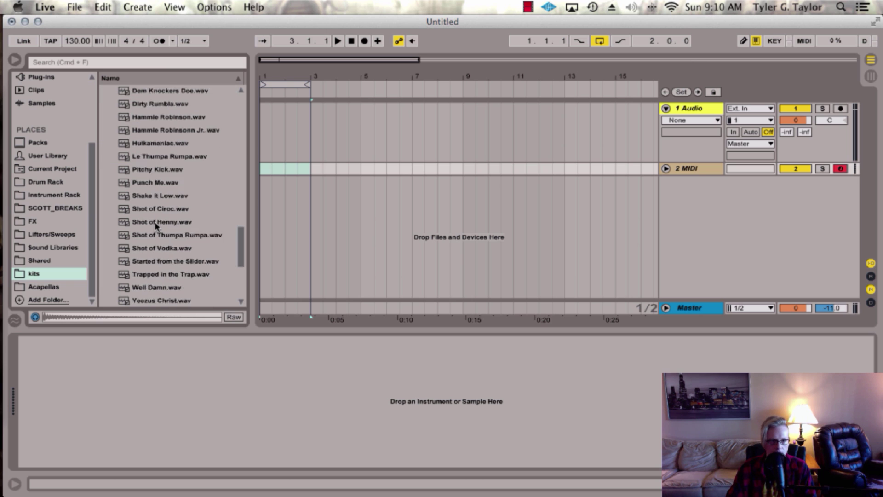
left_click(142, 208)
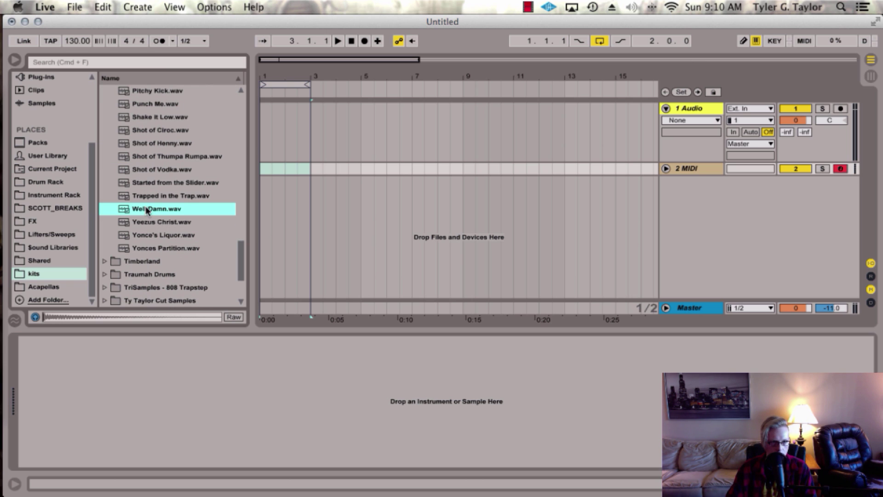
Step: Load Well Damn.wav into Simpler with LOOP and WARP off and Voices set to 1
mouse_move(121, 207)
left_mouse_down()
mouse_move(173, 231)
mouse_move(233, 385)
mouse_move(244, 382)
mouse_move(242, 374)
left_mouse_up()
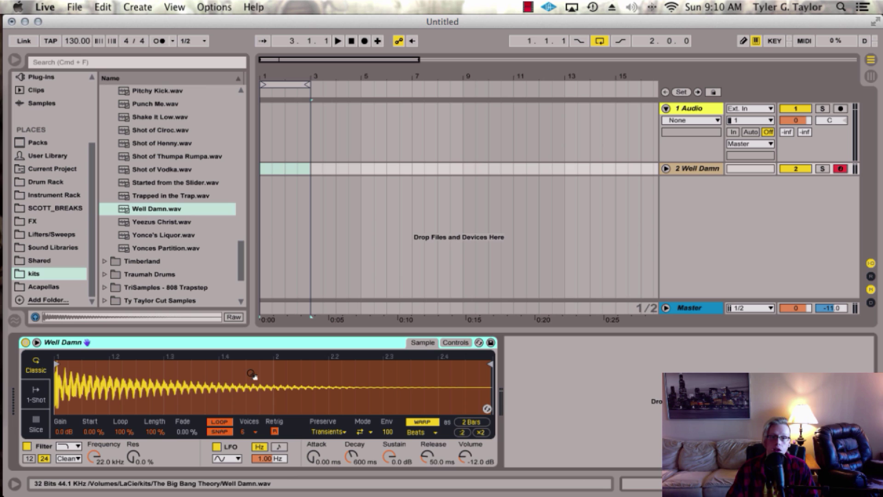
left_click(220, 420)
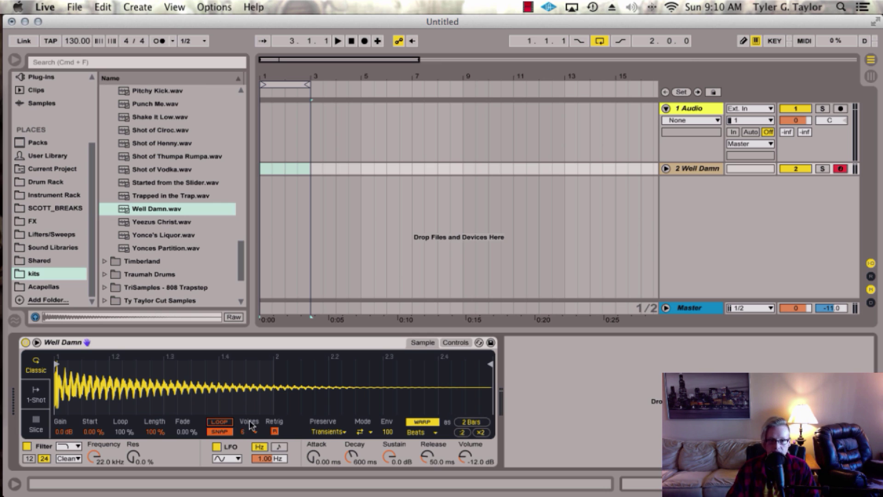
left_click(430, 423)
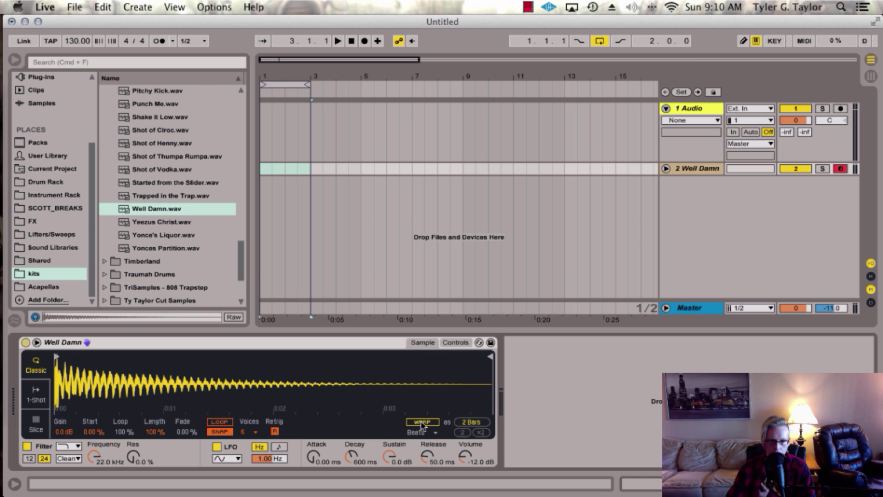
left_click(254, 434)
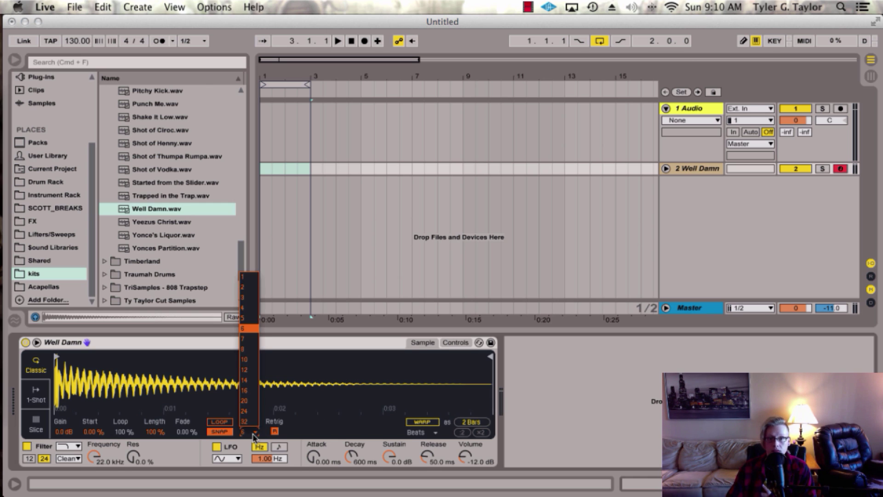
left_click(250, 276)
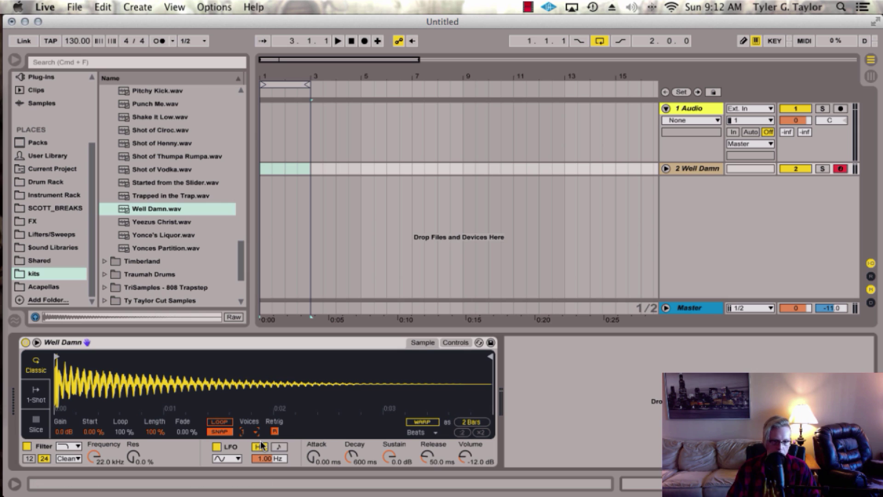
Step: Audition the sample with 1 voice versus 6 voices, then return to 1 voice
key("a")
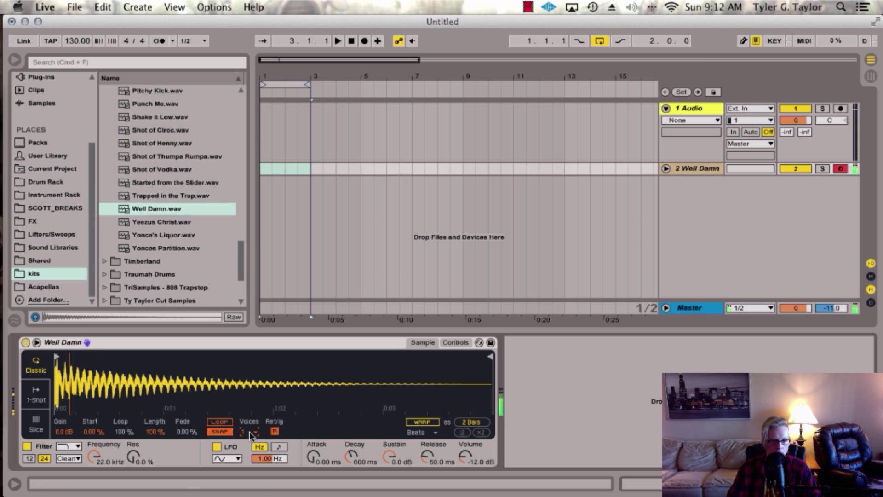
key("a")
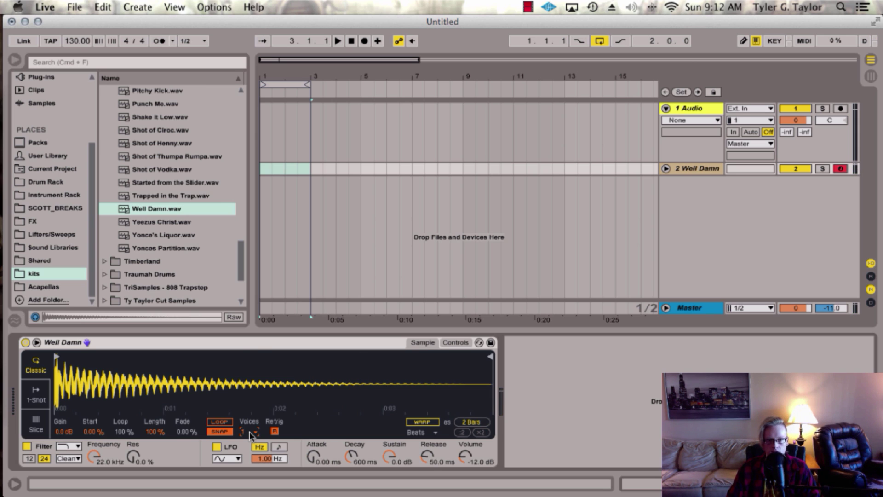
left_click(250, 432)
left_click(252, 328)
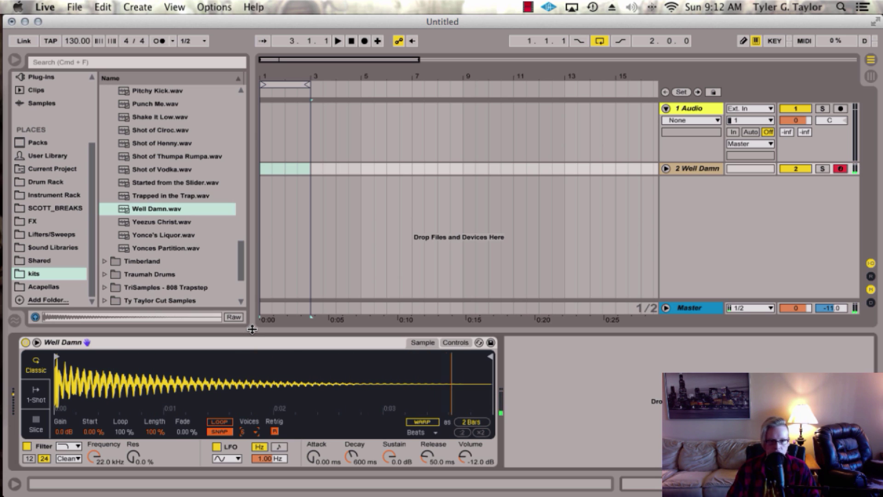
left_click(248, 431)
left_click(247, 278)
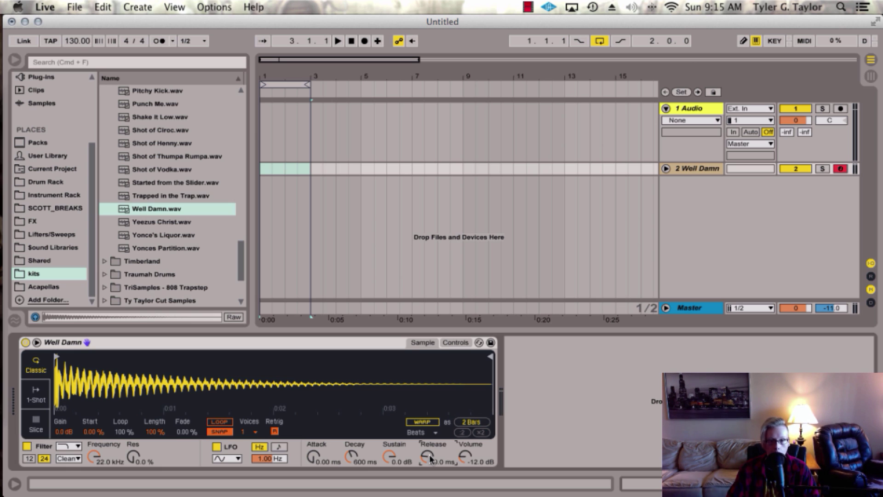
Step: Turn Simpler's Release knob while playing the sample, leaving Release at about 50.9 ms
left_click_drag(426, 455, 423, 435)
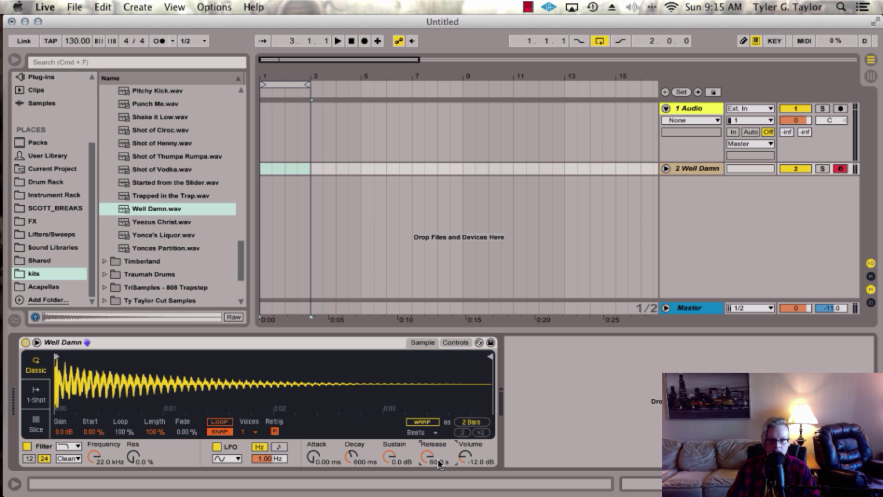
key("a")
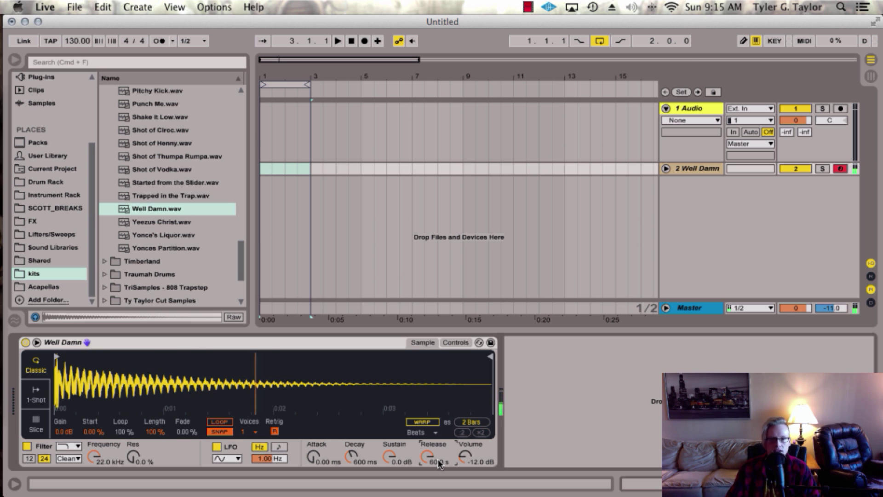
mouse_move(440, 465)
left_mouse_down()
mouse_move(440, 451)
mouse_move(439, 469)
left_mouse_up()
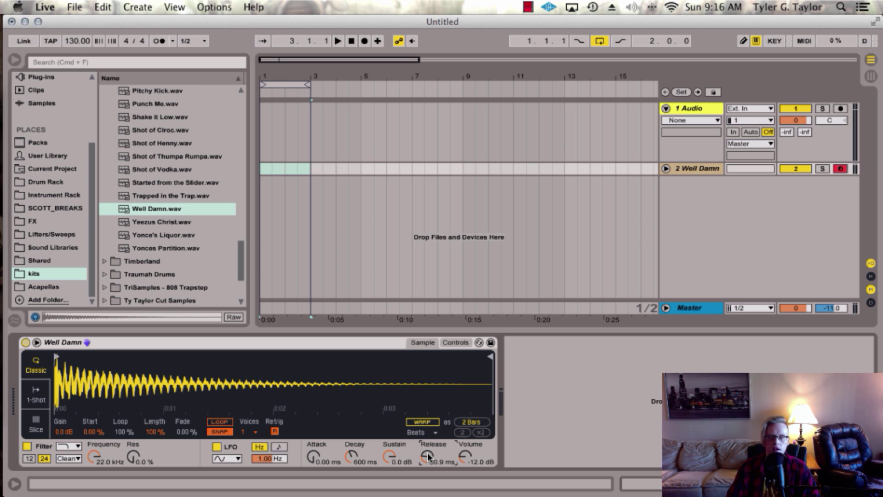
Step: Set Simpler's glide mode to Glide and create an empty MIDI clip over bars 1–3
left_click(457, 343)
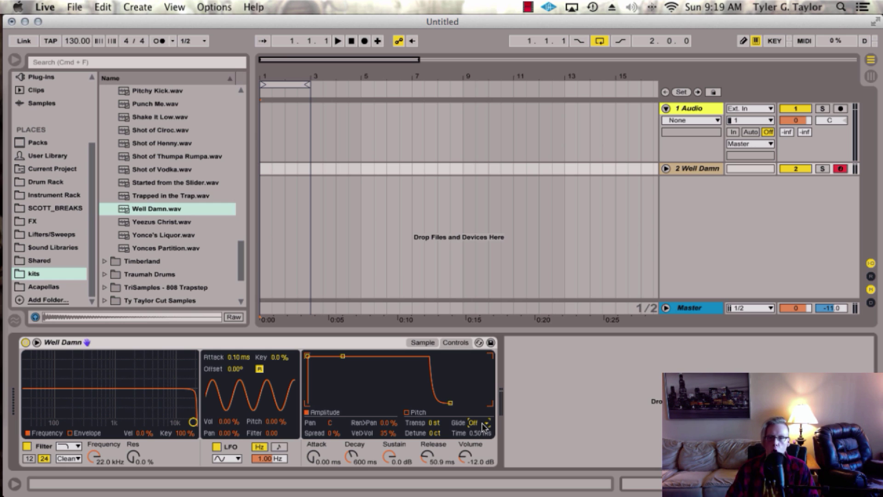
left_click(482, 423)
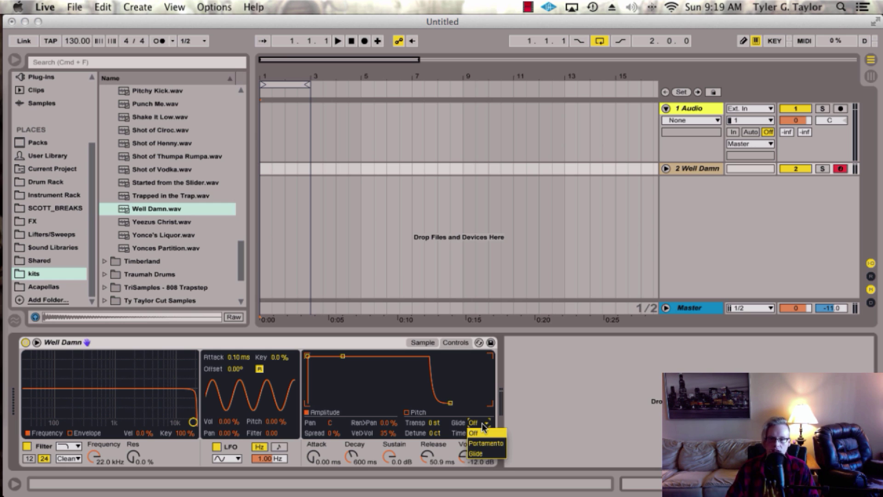
left_click(481, 452)
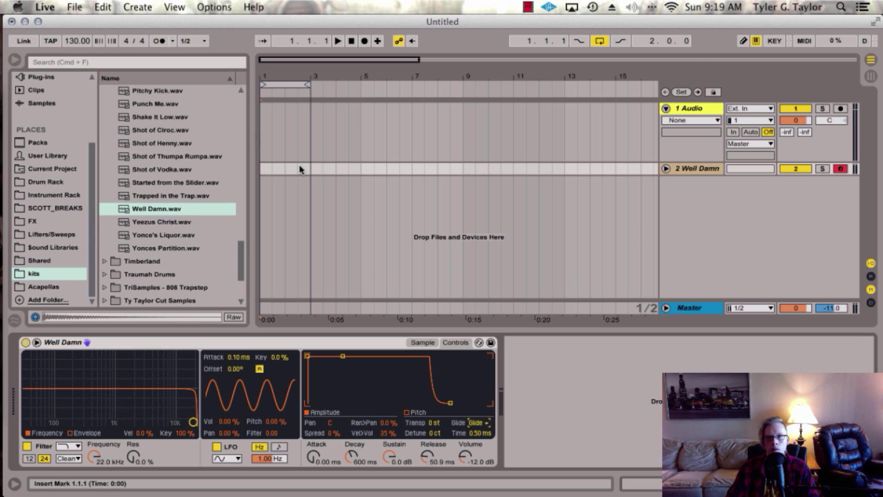
left_click_drag(310, 169, 260, 169)
key("super+shift+m")
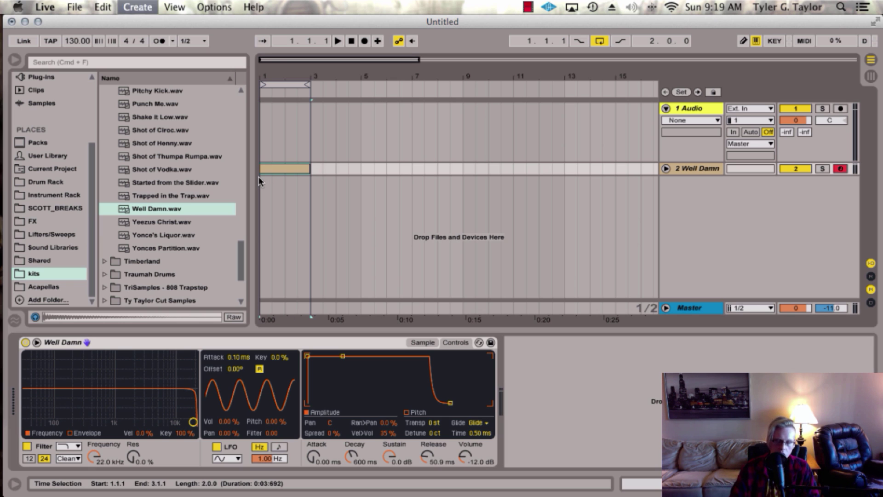
Step: In the clip, draw a long C3 note from bar 1 and a D4 note from 1.2.3 to 1.3.1
double_click(273, 167)
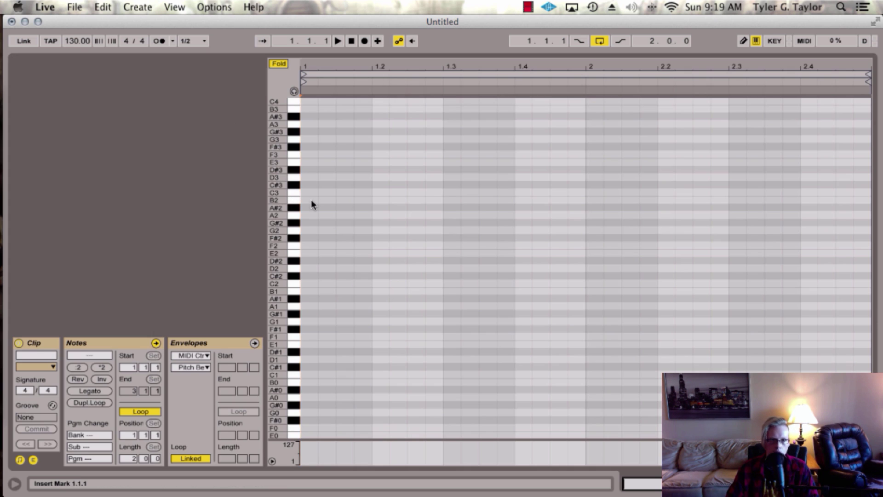
double_click(306, 185)
left_click_drag(311, 186, 516, 201)
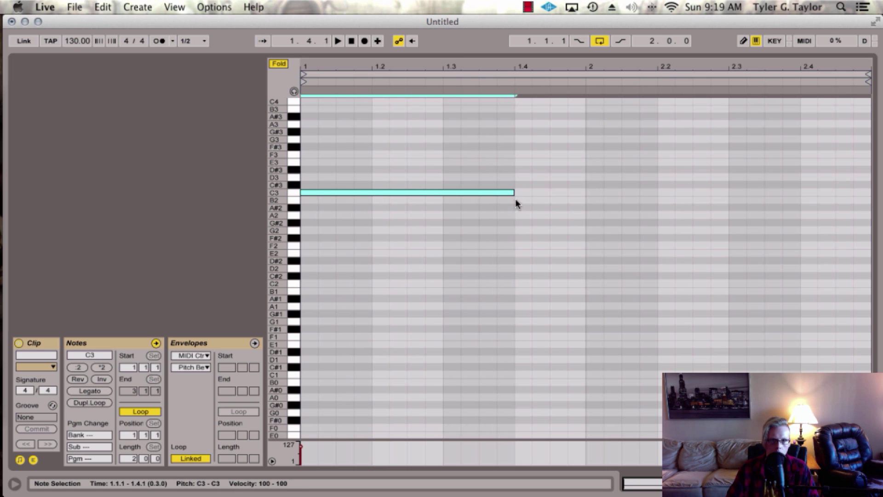
left_click(408, 177)
double_click(411, 178)
left_click_drag(423, 177, 445, 184)
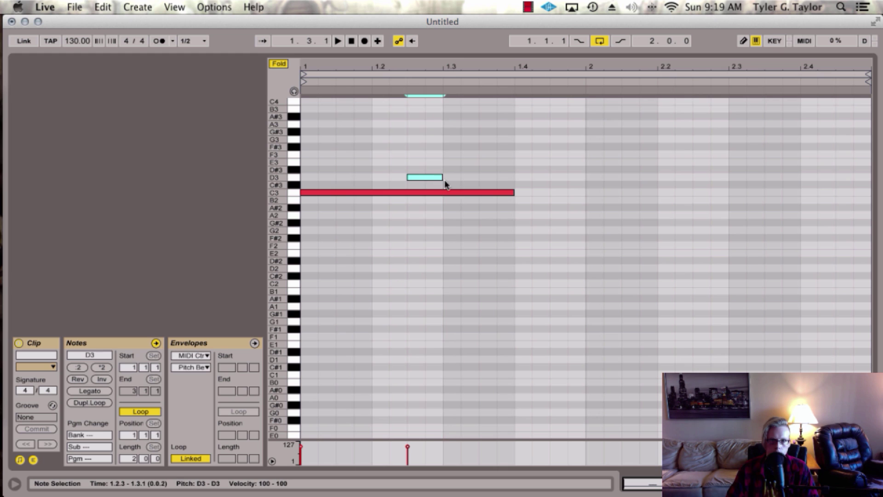
key("shift+Up")
key("space")
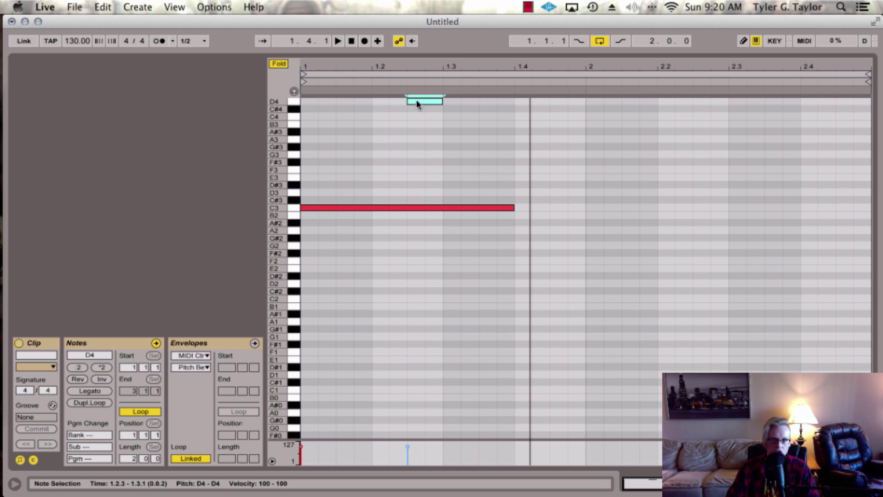
Step: Shorten the C3 note to end just past 1.2.3 and audition the glide
left_click_drag(514, 208, 407, 219)
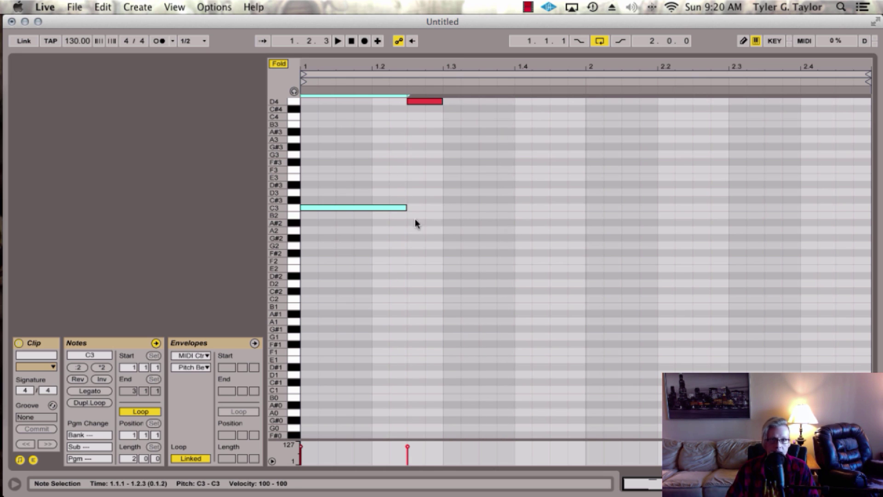
key("space")
mouse_move(398, 208)
left_mouse_down()
mouse_move(418, 211)
mouse_move(407, 211)
left_mouse_up()
key("space")
Step: Add a C3 note from 1.3.1 to 1.4.1 and stretch the first C3 past D4 to 1.3.4
left_click(448, 210)
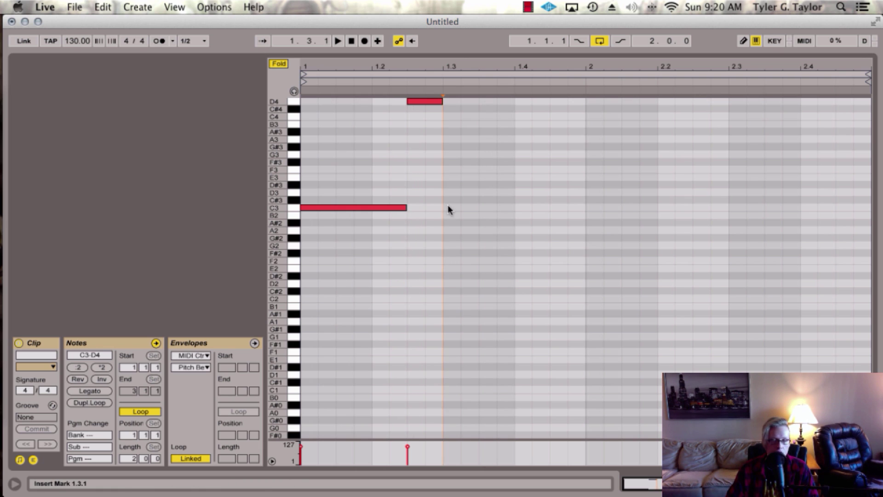
double_click(448, 208)
left_click_drag(460, 208, 513, 219)
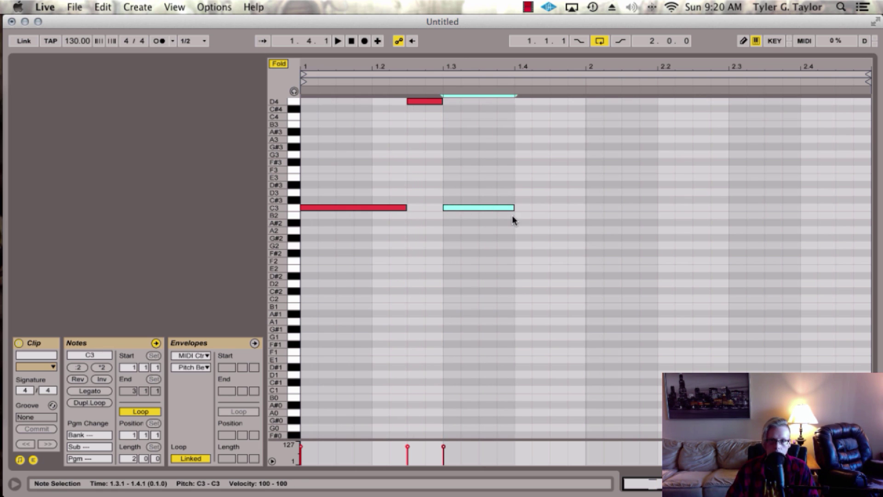
key("space")
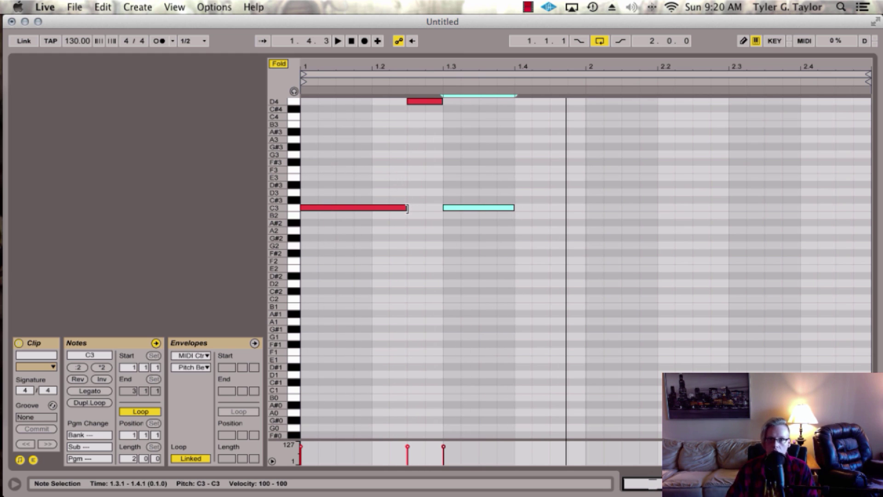
left_click_drag(407, 208, 528, 225)
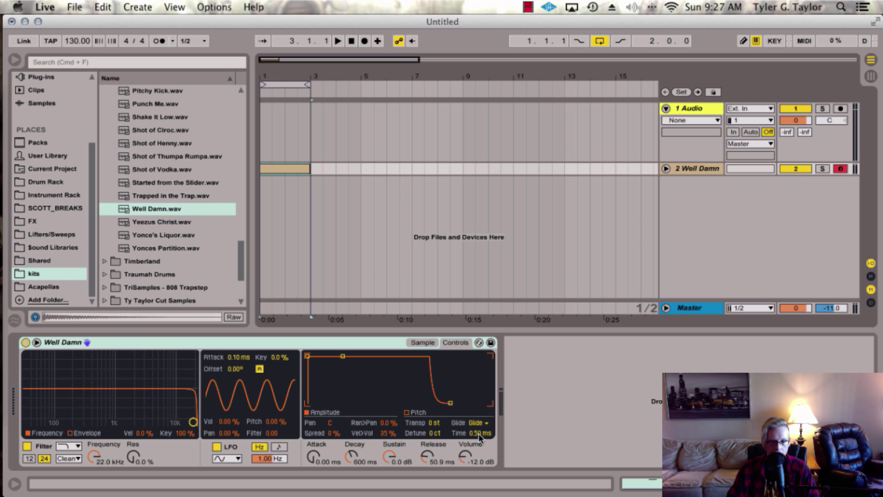
Step: Raise Simpler's Glide Time to 160 ms and choose Portamento as the glide mode
left_click_drag(479, 433, 480, 425)
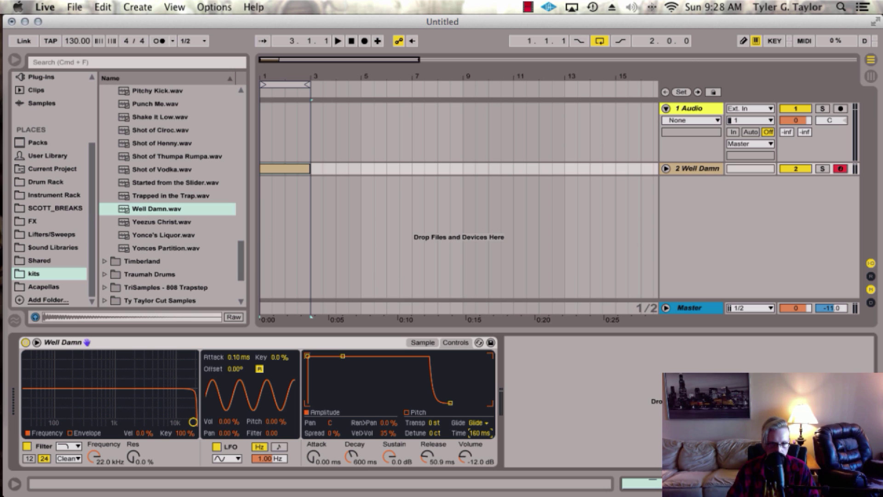
key("space")
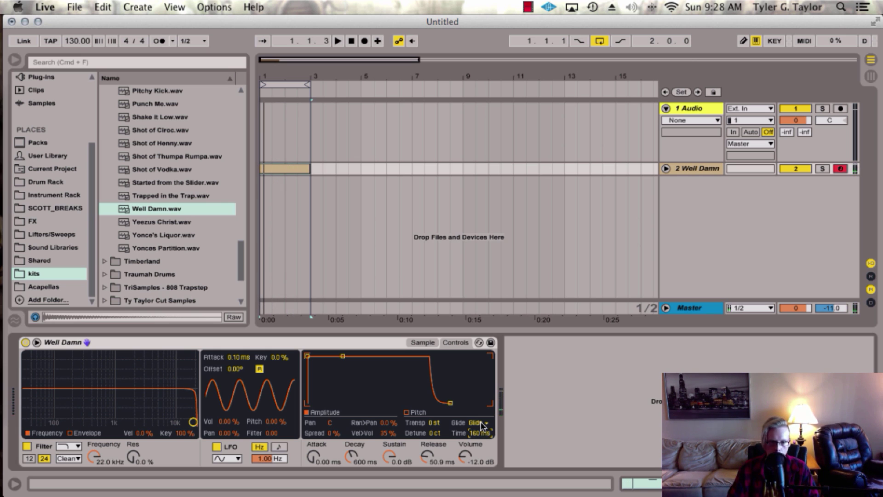
left_click(481, 423)
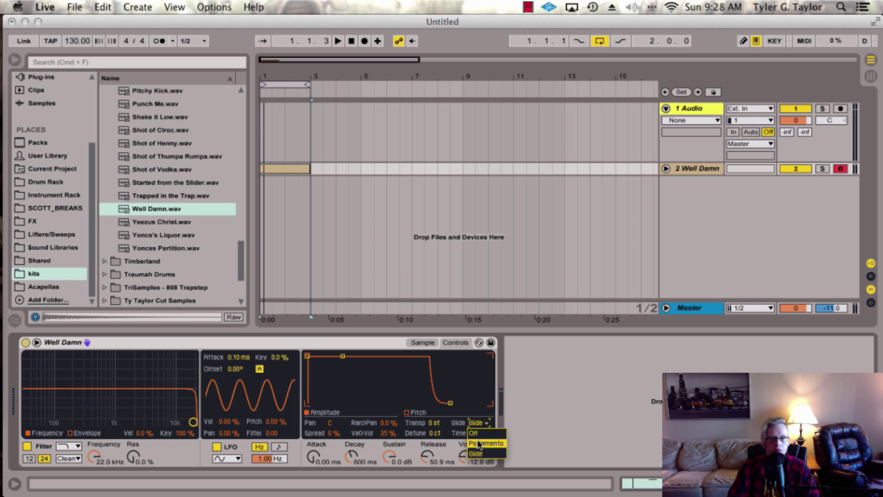
left_click(485, 443)
Step: Pull the C3 note's end back to 1.2.4 so it barely overlaps D4, then audition it
double_click(275, 169)
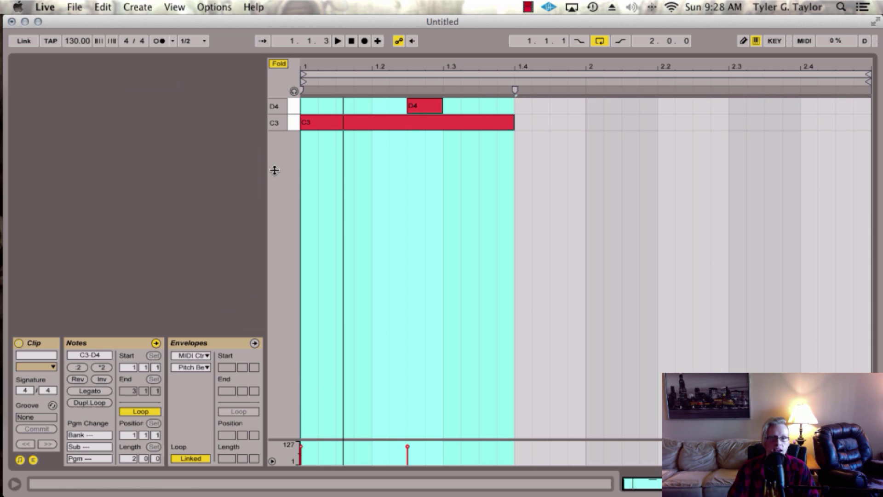
left_click(400, 124)
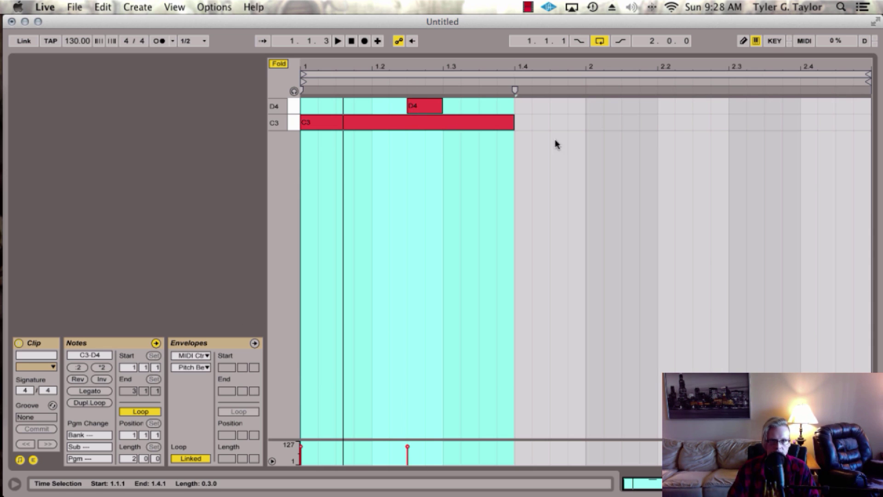
left_click(515, 120)
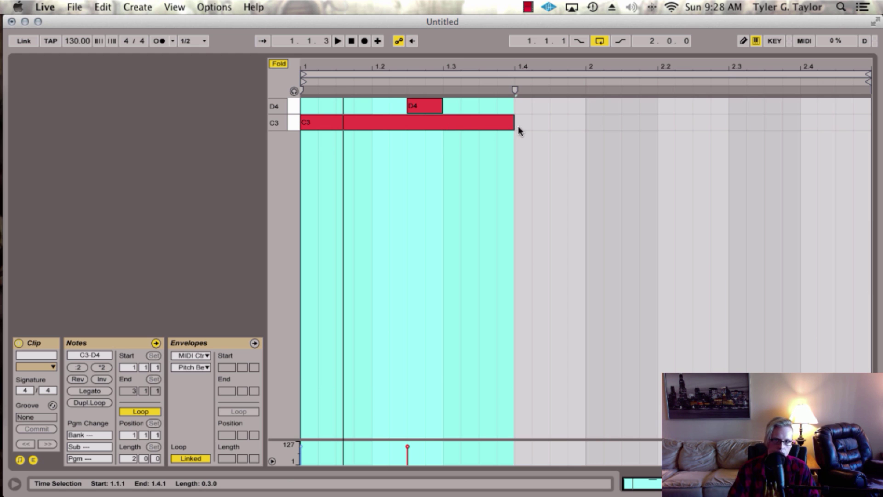
left_click_drag(514, 131, 422, 131)
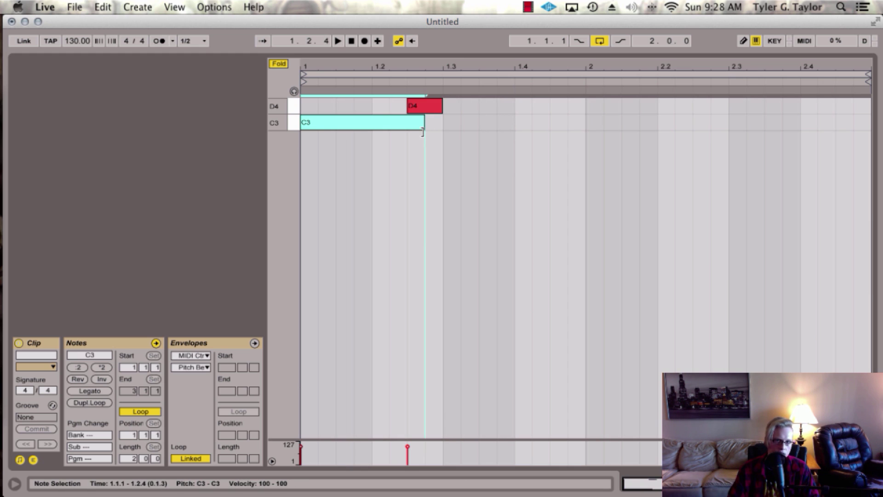
key("space")
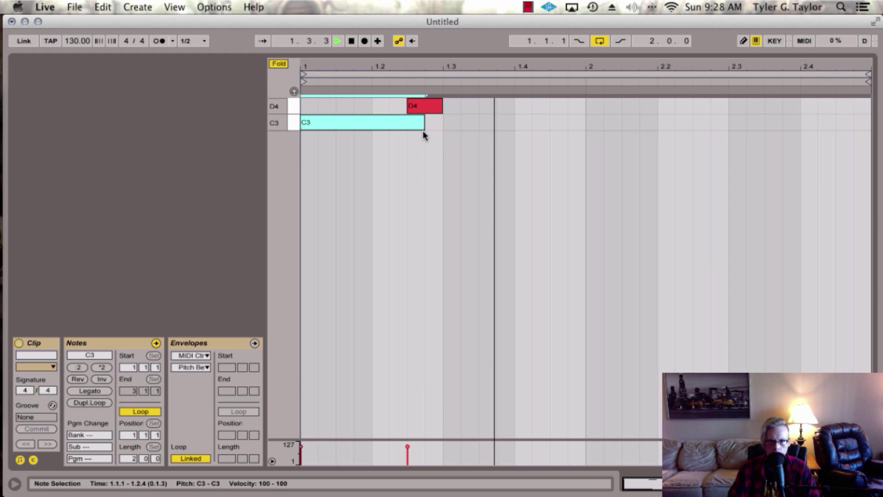
key("space")
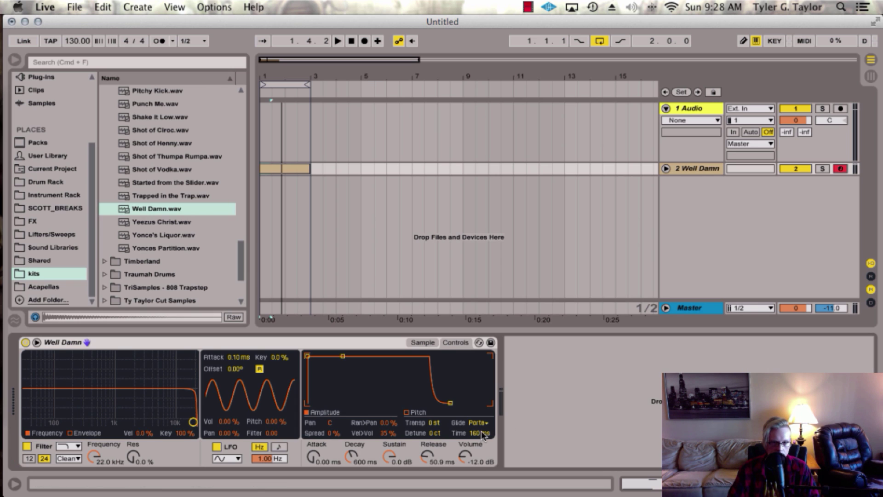
Step: Compare Glide and Portamento glide modes by playback, keeping Portamento
left_click(487, 423)
left_click(482, 450)
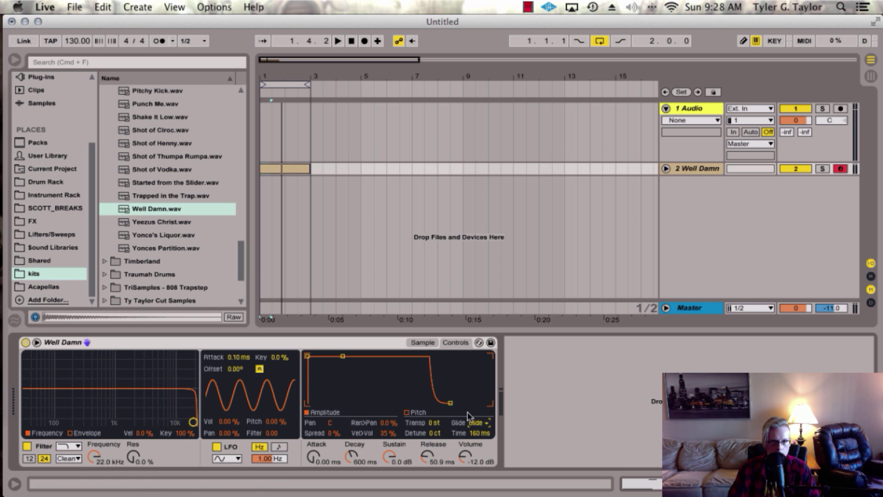
key("space")
key("space")
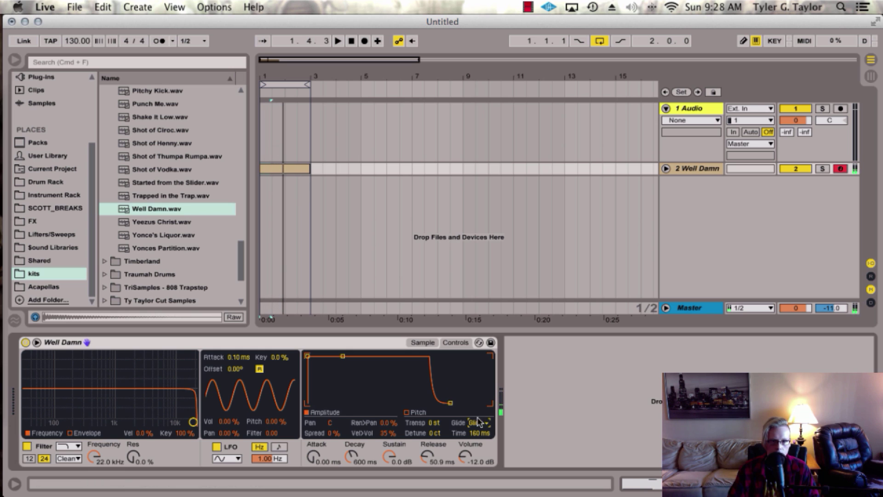
left_click(479, 423)
left_click(482, 442)
Step: Play the Well Damn clip and open it in the piano roll
key("space")
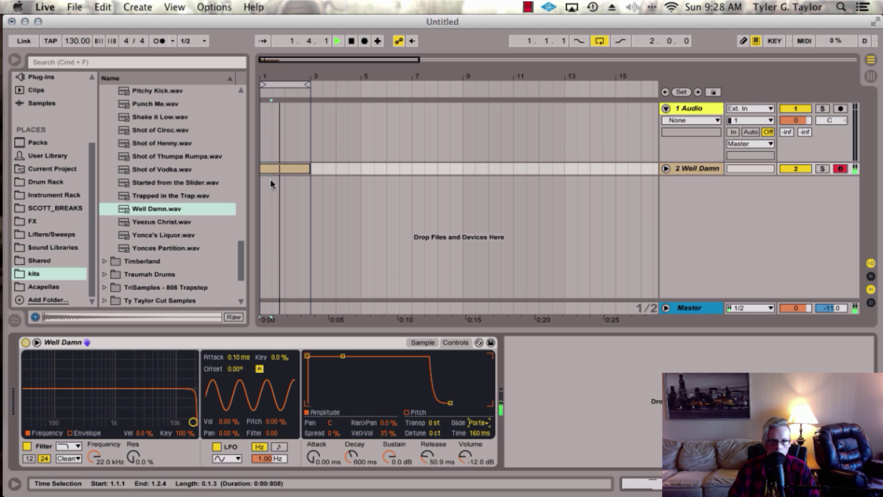
left_click(288, 168)
key("space")
double_click(288, 168)
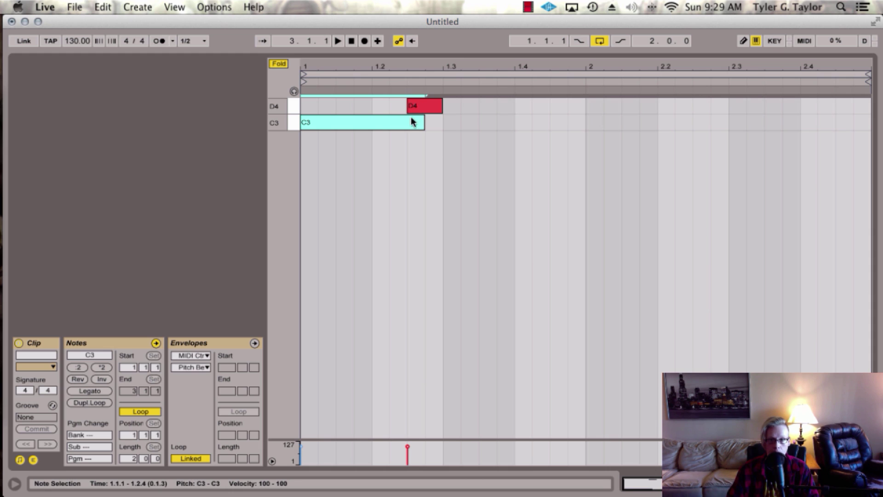
Step: Trim the C3 note to 1.2.3, then nudge it just past D4's start, auditioning each change
left_click_drag(425, 123, 405, 125)
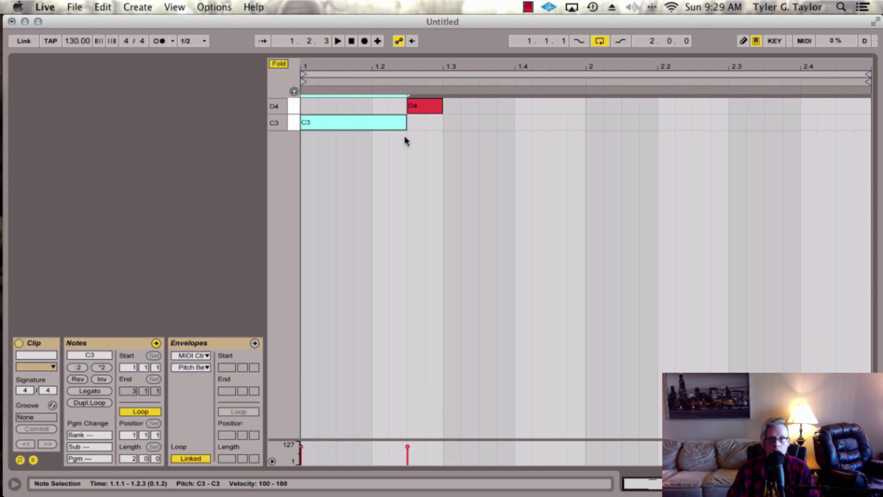
key("space")
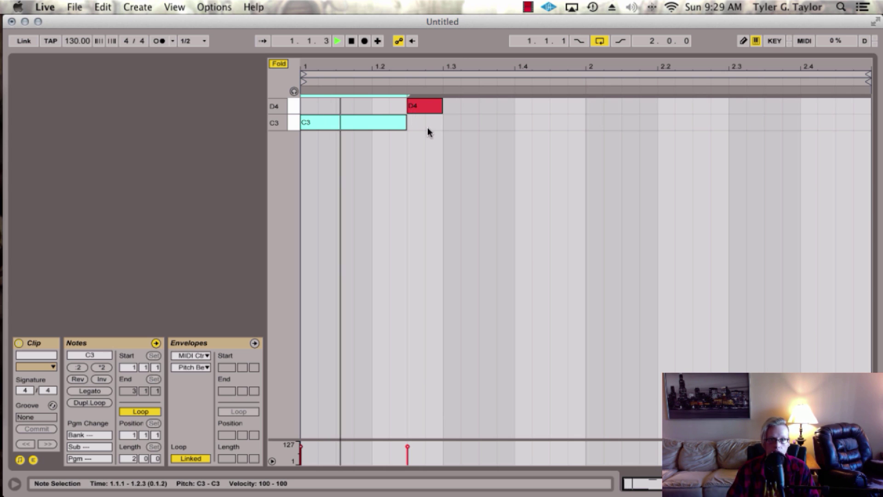
key("space")
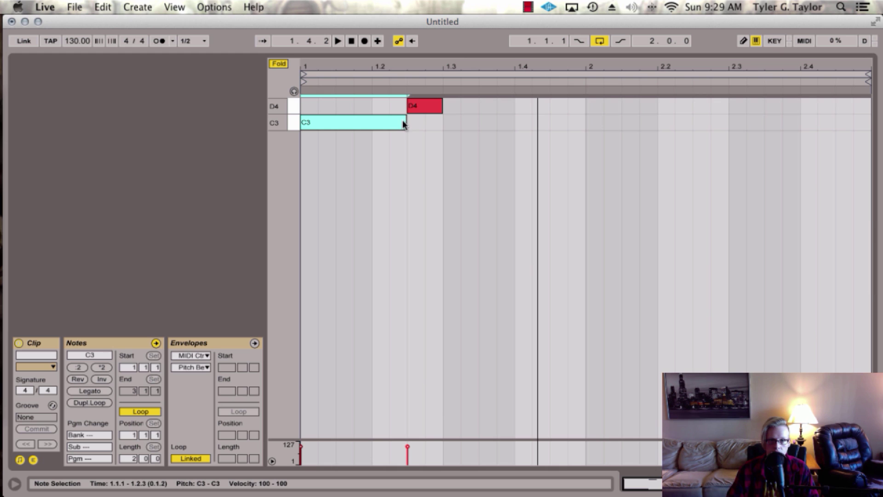
left_click_drag(405, 123, 410, 124)
key("space")
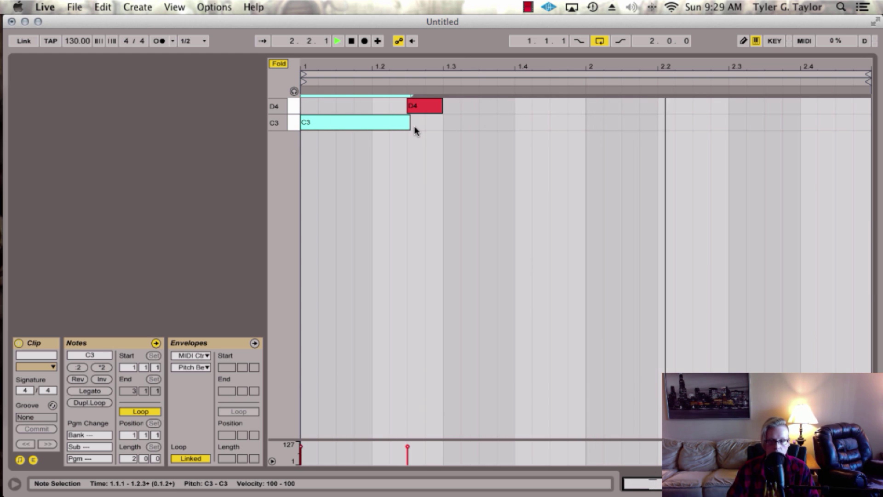
key("space")
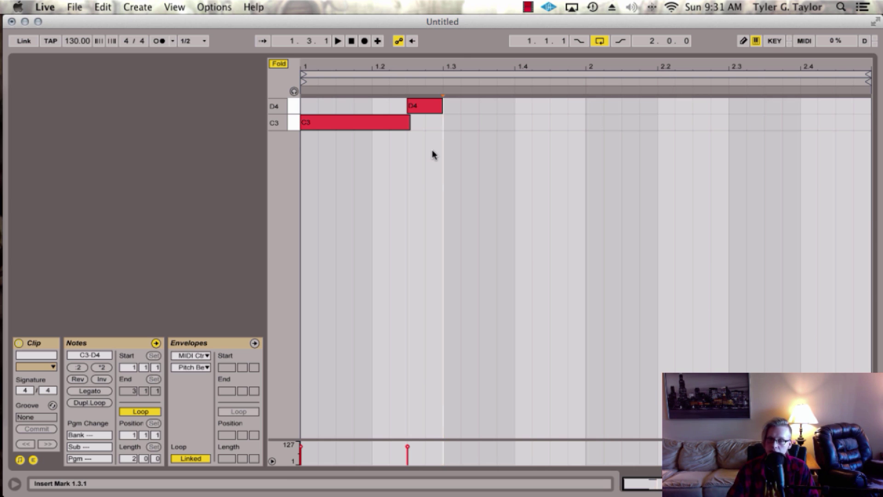
Step: Add three G3 notes from 1.3.1 and a D#3 note from 1.4.1 to bar 2
left_click(279, 64)
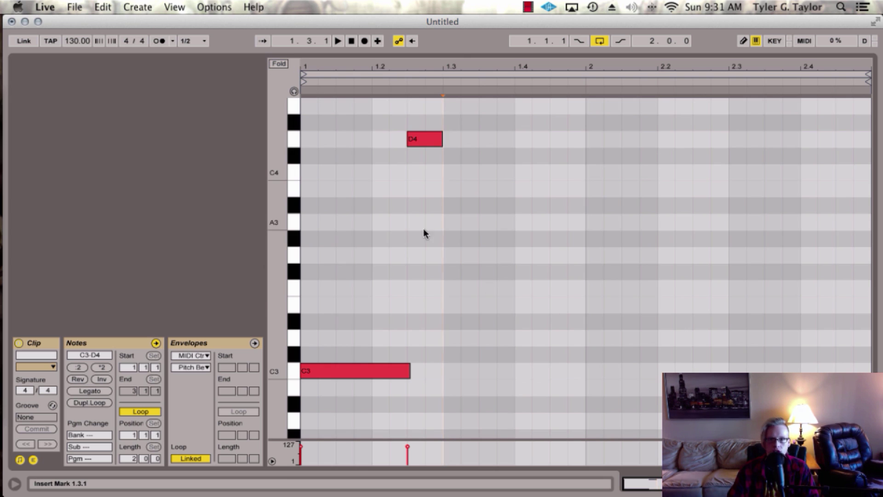
double_click(454, 256)
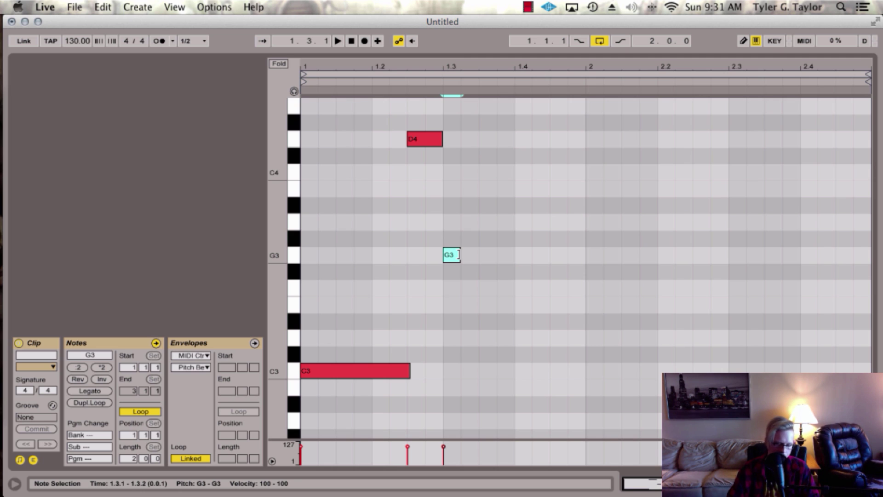
left_click_drag(459, 254, 466, 259)
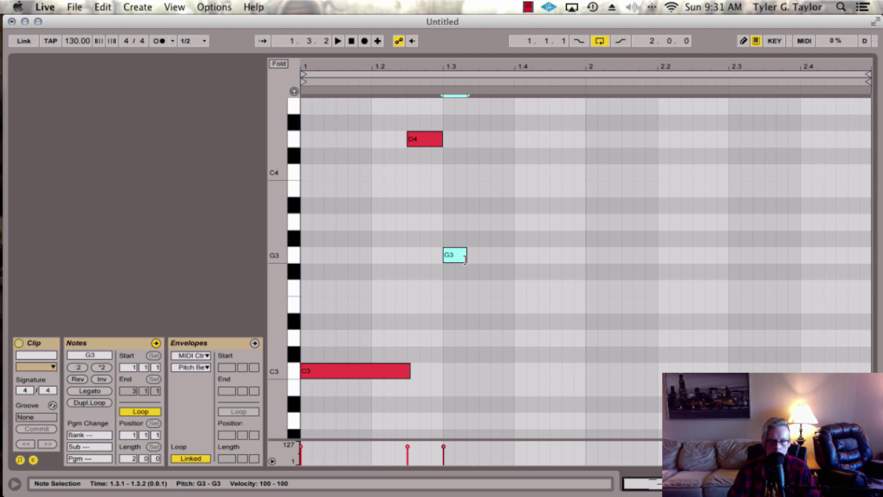
key("super+d")
key("super+d")
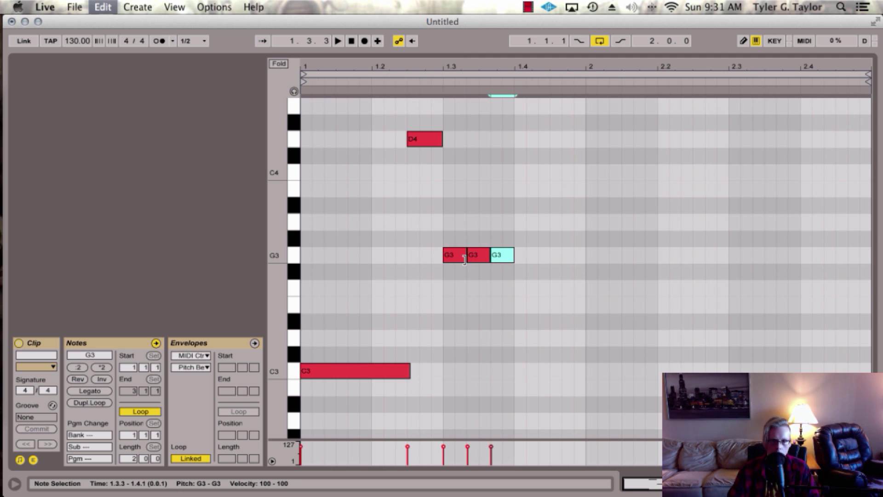
left_click(521, 303)
double_click(519, 317)
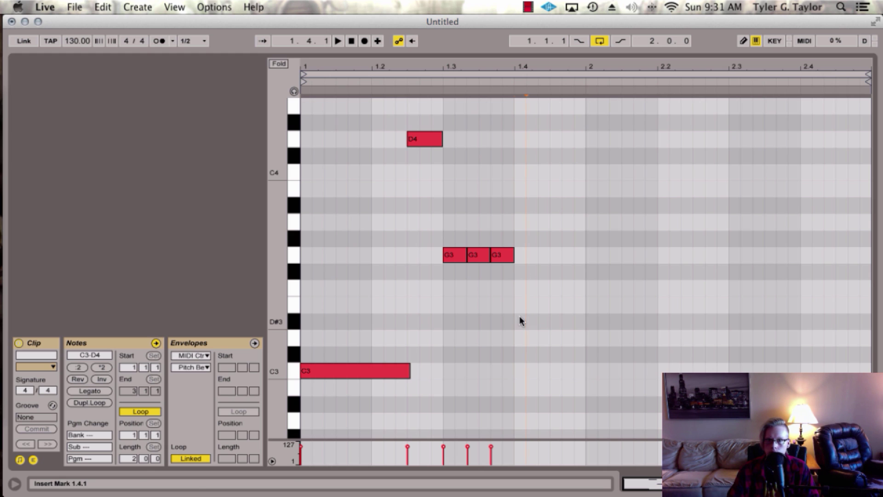
left_click_drag(525, 322, 585, 322)
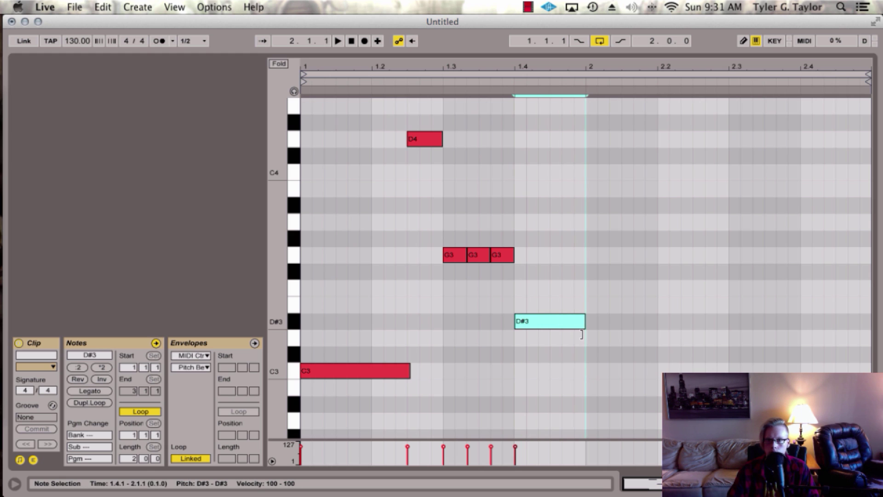
Step: Add a C3 note from bar 2 to 2.2 and a short C2 note at 2.2.3
double_click(592, 370)
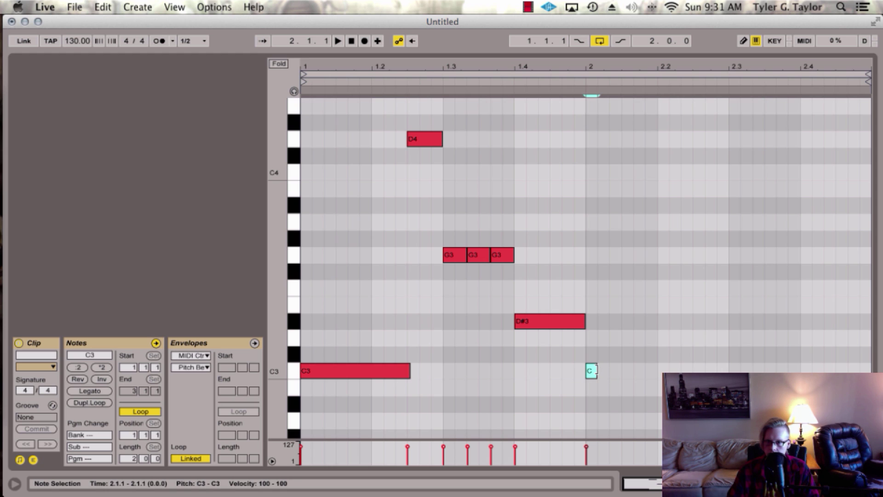
left_click_drag(597, 371, 706, 374)
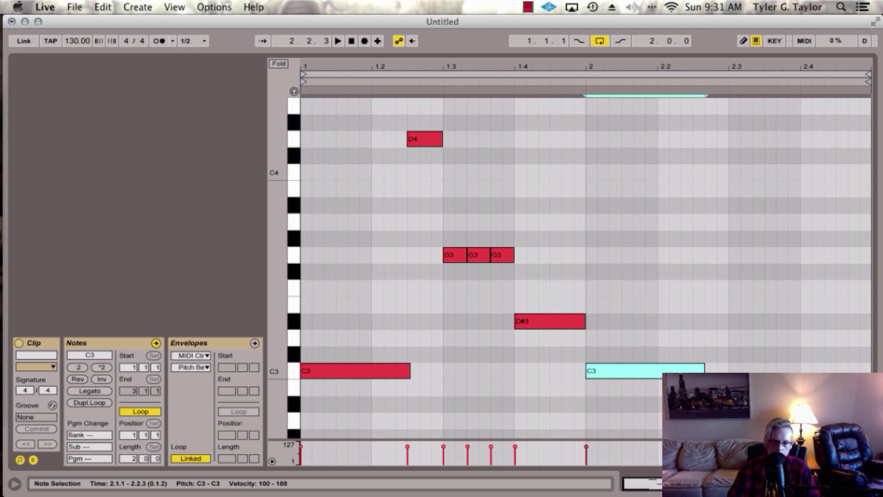
left_click(714, 369)
mouse_move(714, 371)
left_mouse_down()
mouse_move(745, 371)
mouse_move(726, 372)
left_mouse_up()
key("shift+Down")
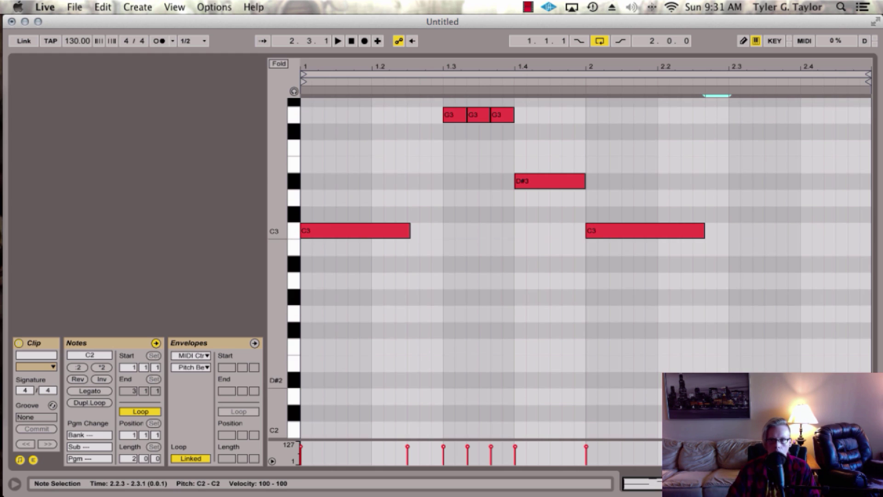
left_click_drag(708, 224, 707, 225)
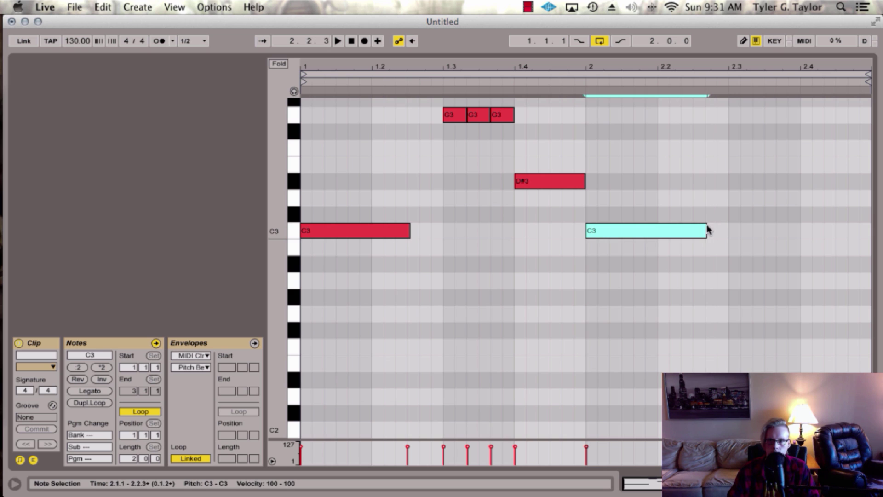
Step: Add two back-to-back D#3 notes starting at 2.3.1, the first ending at 2.3.3
scroll(771, 238, "up", 3)
left_click(741, 276)
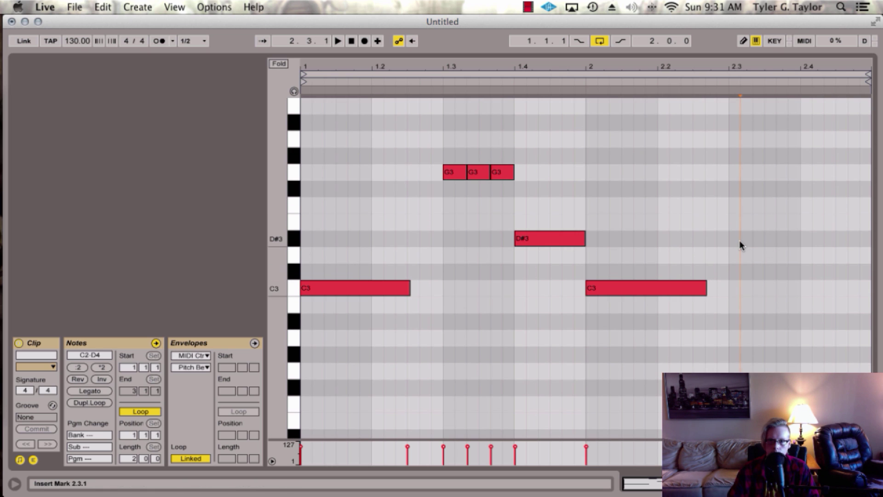
double_click(737, 237)
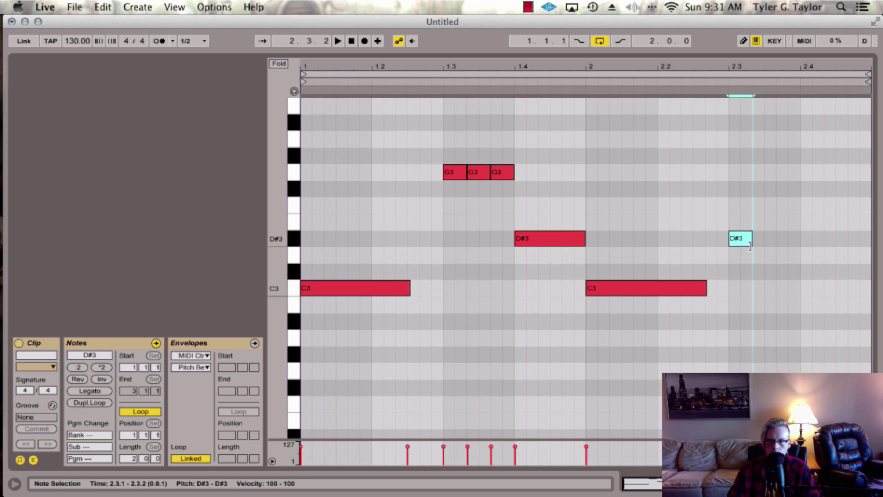
left_click_drag(751, 246, 768, 248)
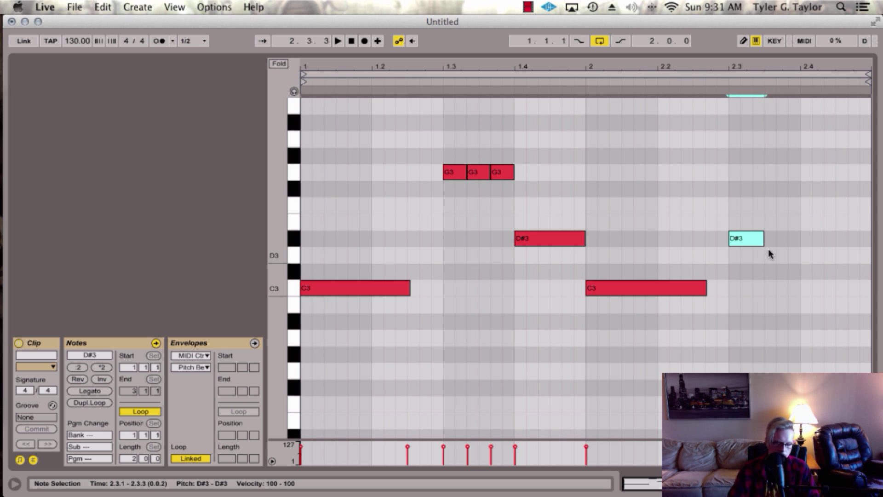
double_click(768, 248)
scroll(828, 193, "up", 2)
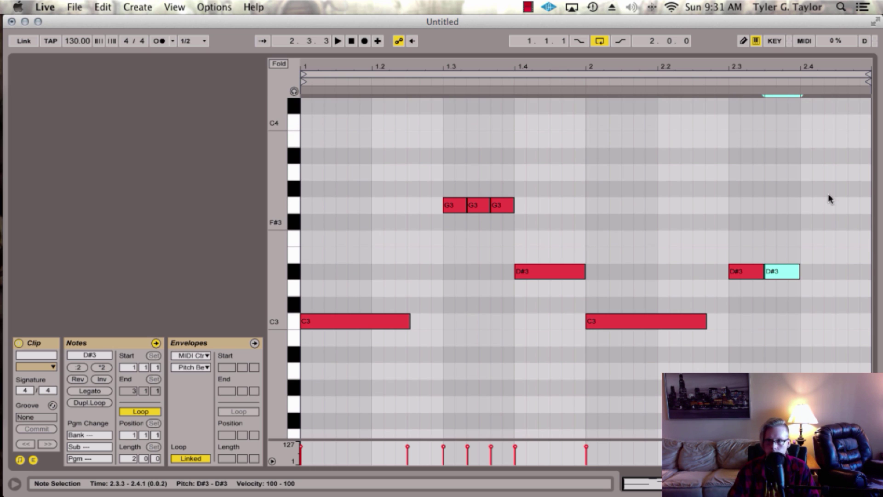
Step: Draw a run of short A#3 notes across beat 2.4 and audition the bassline
key("b")
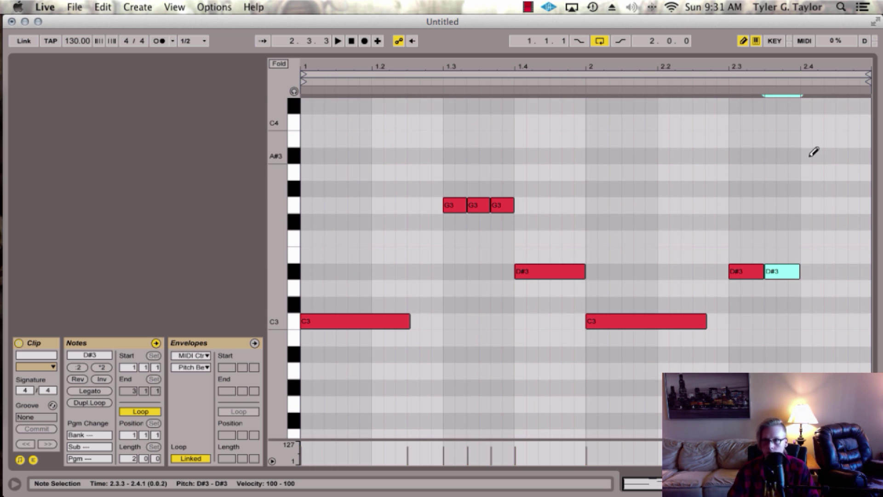
left_click_drag(810, 156, 871, 158)
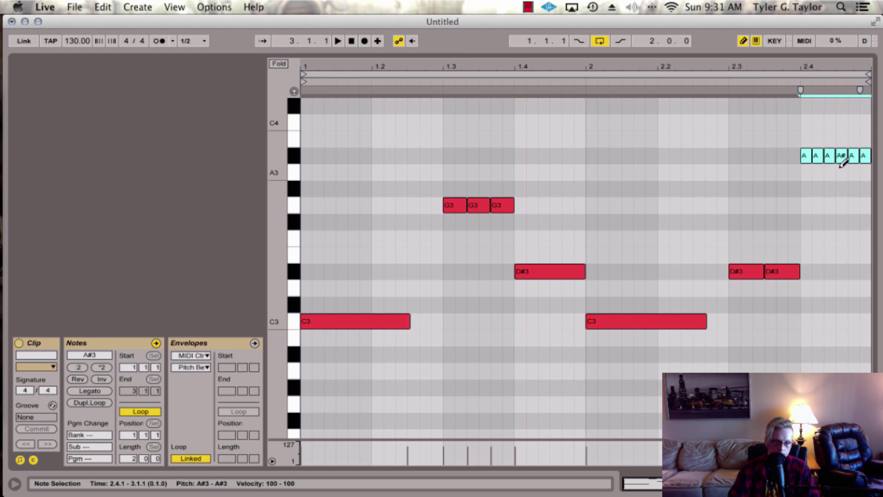
key("b")
key("space")
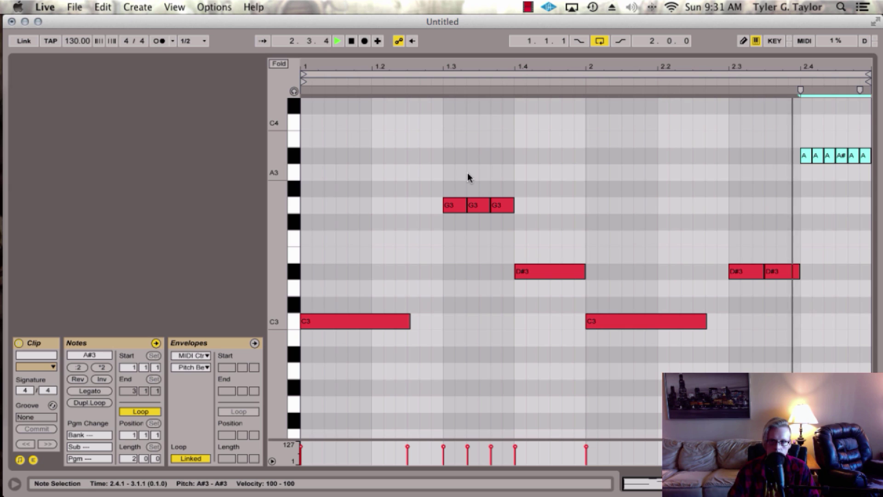
key("space")
Step: Merge the two G3s into one note ending at 1.4 and join the D#3s
left_click_drag(466, 205, 477, 211)
left_click_drag(495, 218, 512, 220)
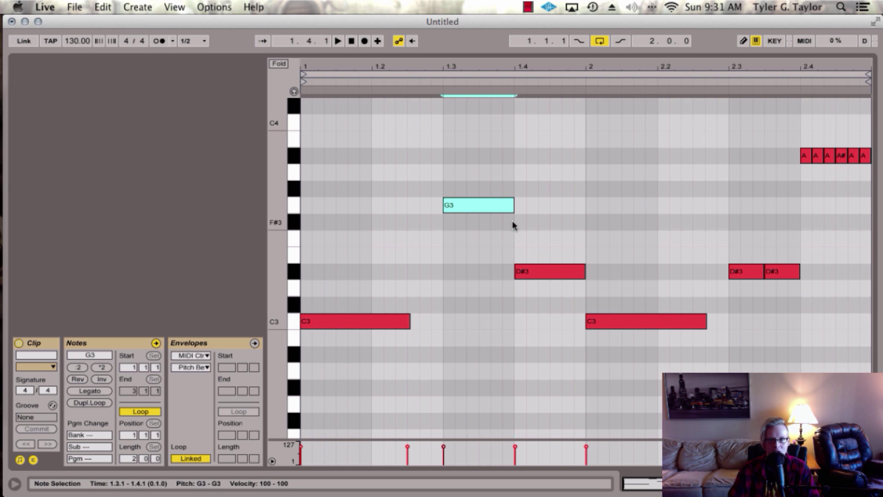
left_click_drag(762, 272, 799, 272)
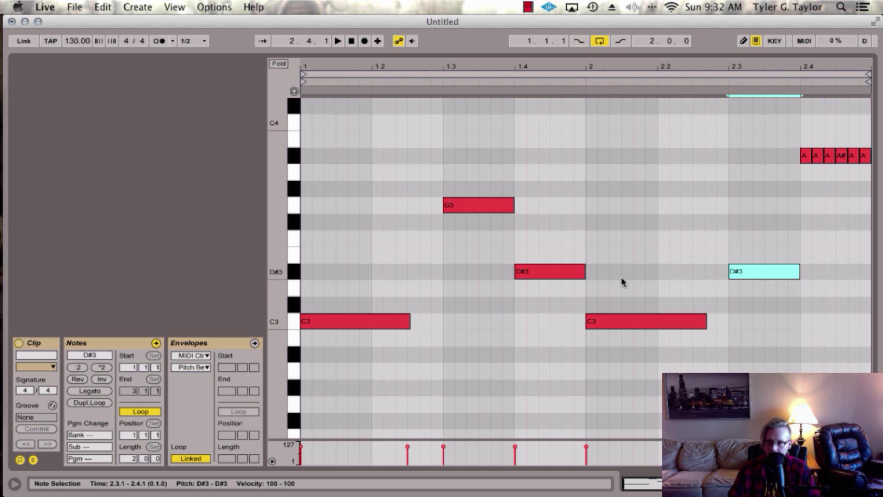
key("space")
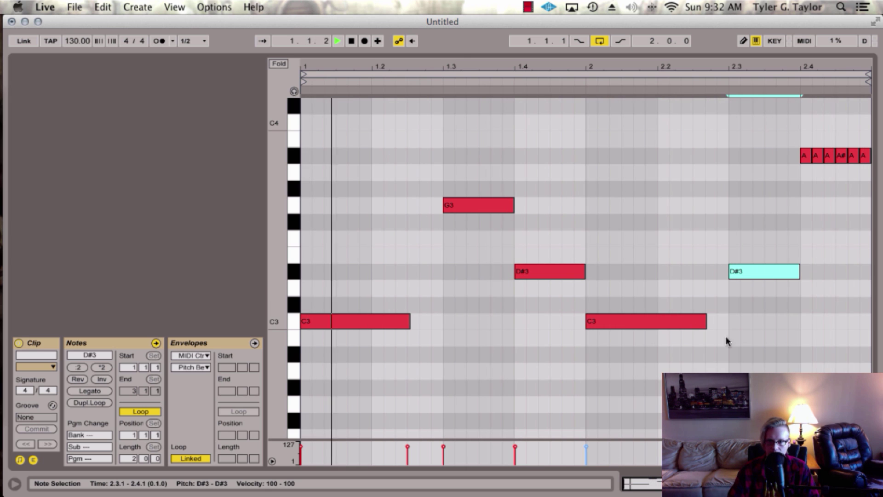
Step: Add a new note spanning 2.2.3–2.3.1 and slightly shorten the second C3
scroll(732, 344, "down", 5)
double_click(708, 353)
left_click_drag(709, 351, 729, 355)
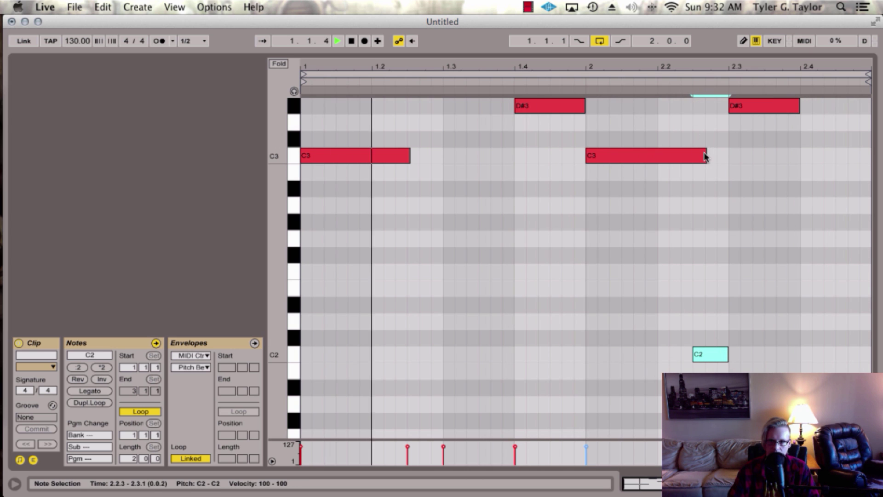
left_click_drag(706, 155, 697, 159)
Step: Lengthen the first A#3 to a full sixteenth and duplicate it to fill the run
scroll(711, 164, "up", 8)
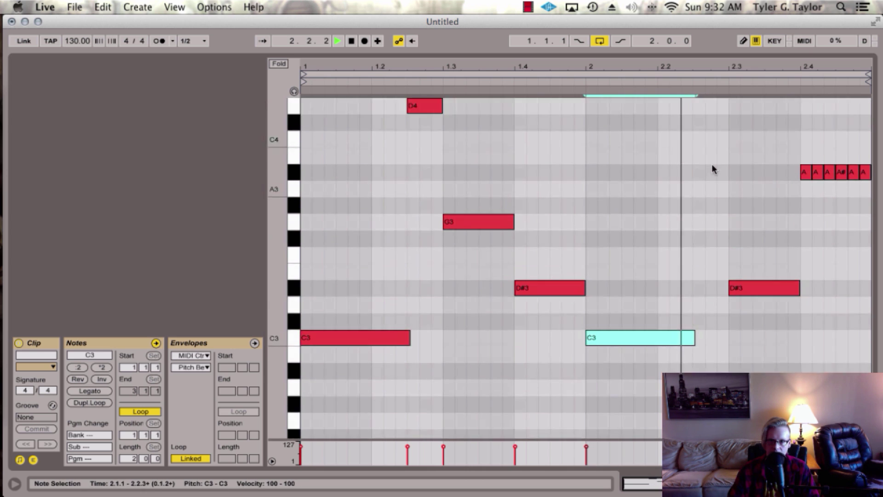
left_click_drag(812, 254, 821, 266)
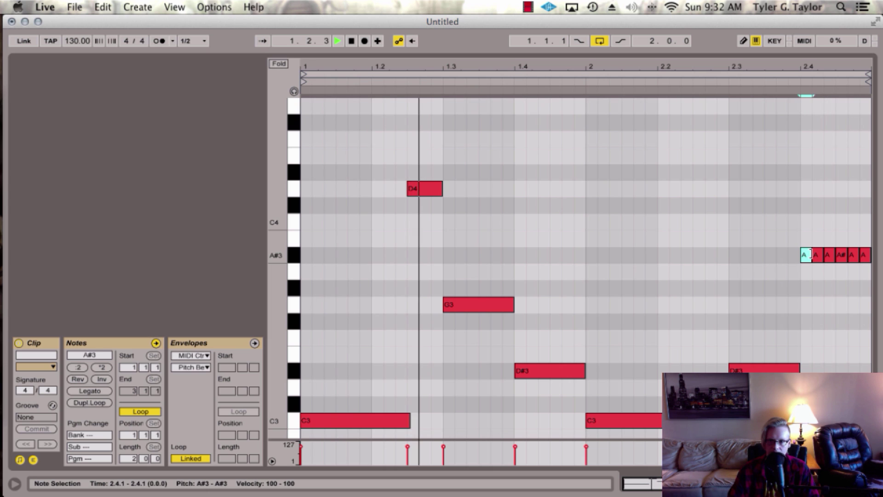
key("super+d")
key("super+d")
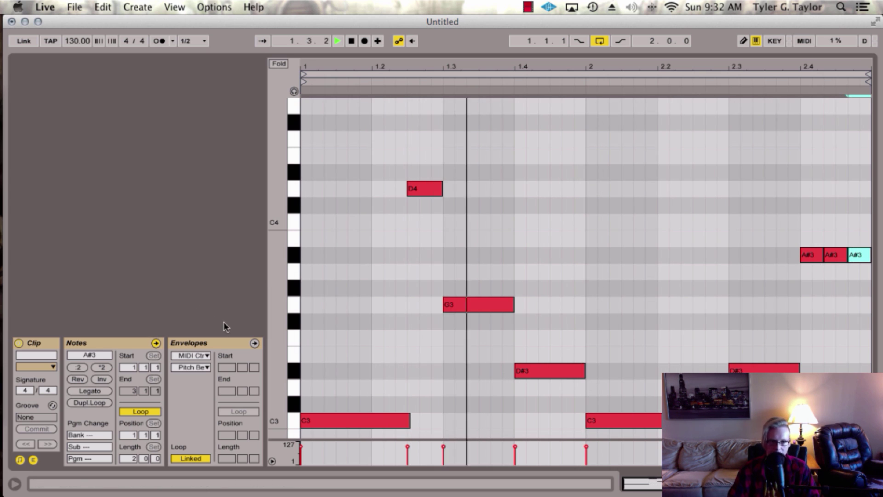
Step: Display the clip's envelopes panel with Pitch Bend as the automated MIDI controller
key("space")
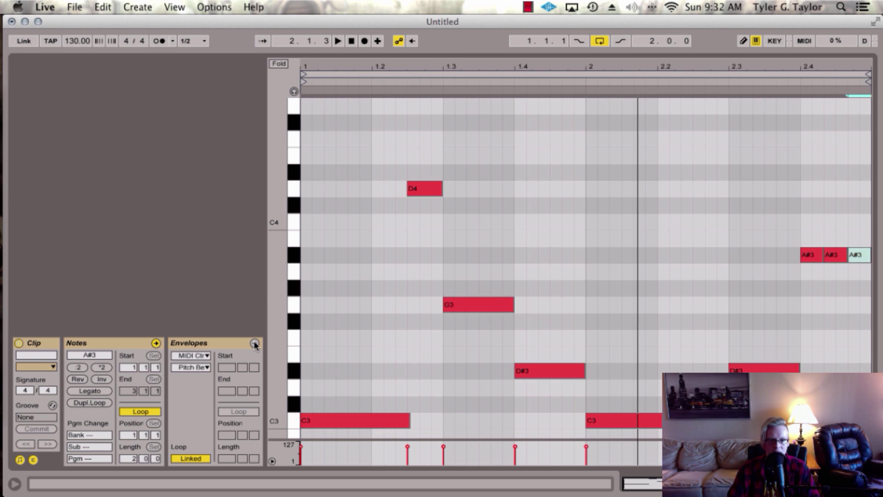
left_click(255, 342)
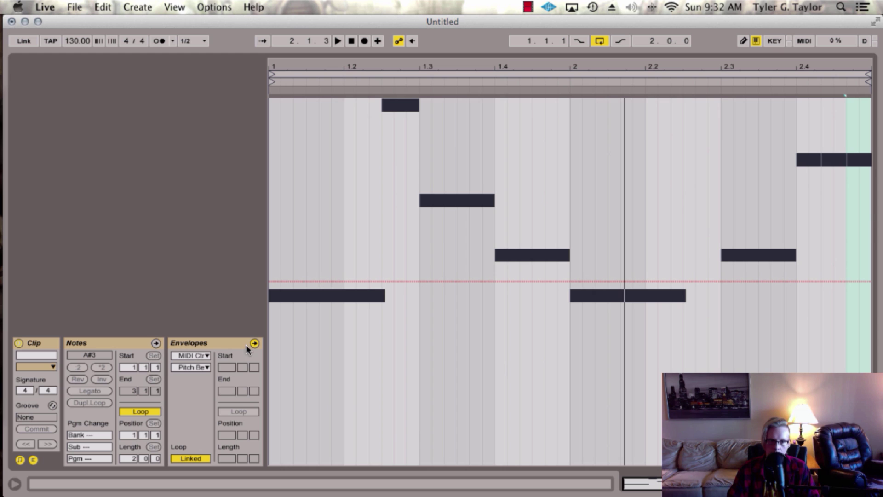
left_click(33, 459)
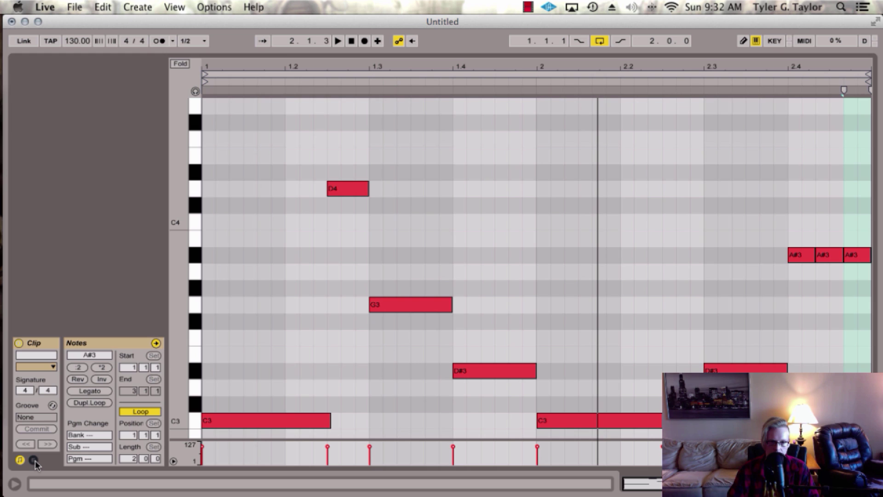
left_click(33, 459)
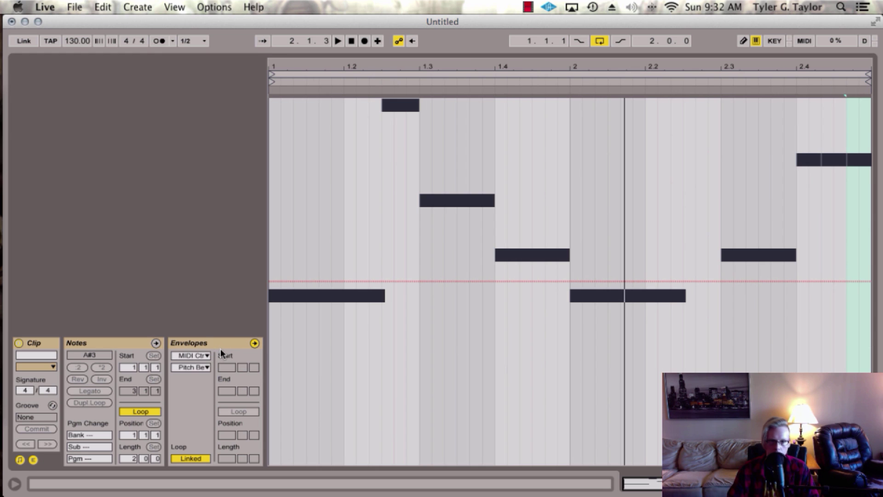
left_click(196, 367)
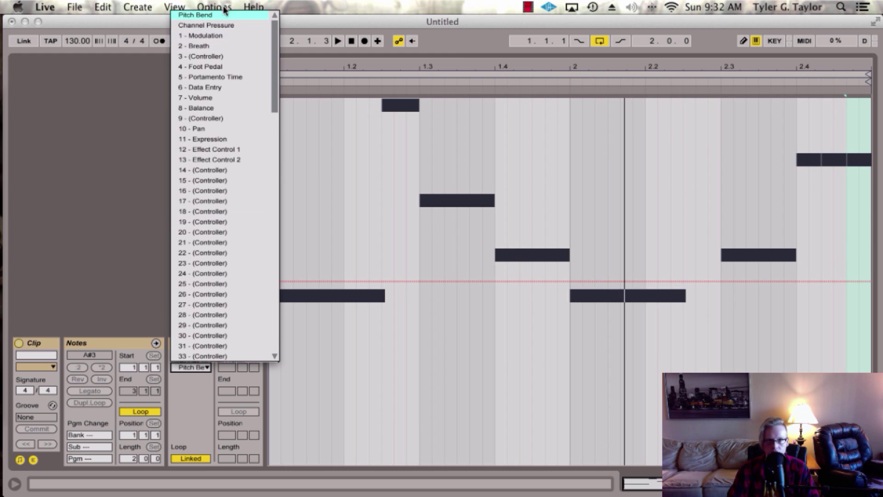
left_click(300, 275)
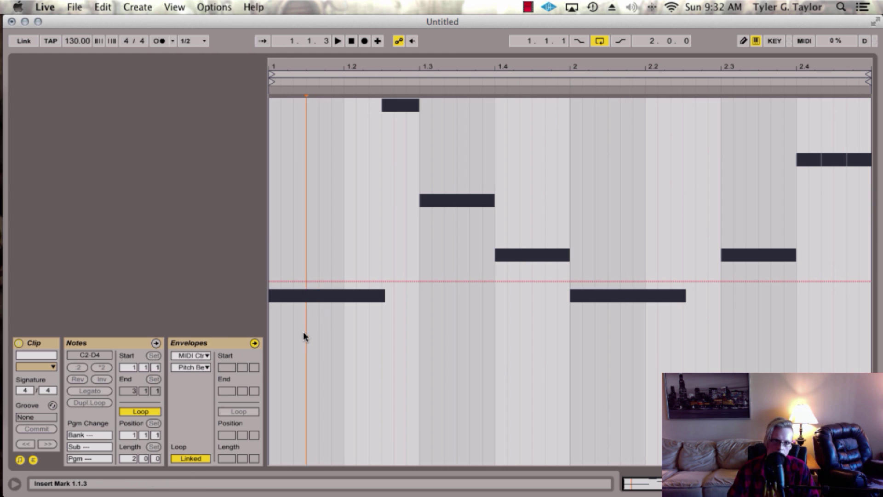
Step: Make the pitch bend ramp up from the bottom into 1.1.3, then audition it
left_click_drag(305, 327, 258, 326)
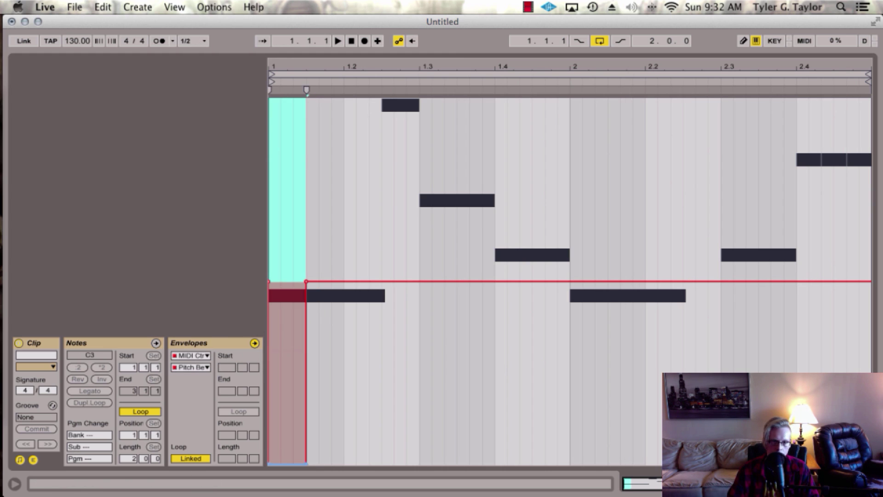
left_click(316, 459)
left_click(306, 462)
key("space")
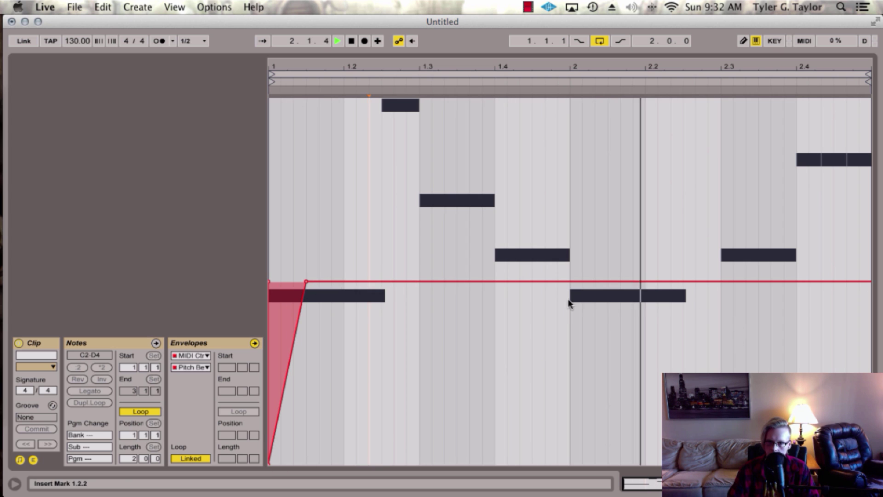
key("space")
Step: Add an upward pitch-bend ramp just before beat 2
left_click_drag(532, 309, 564, 177)
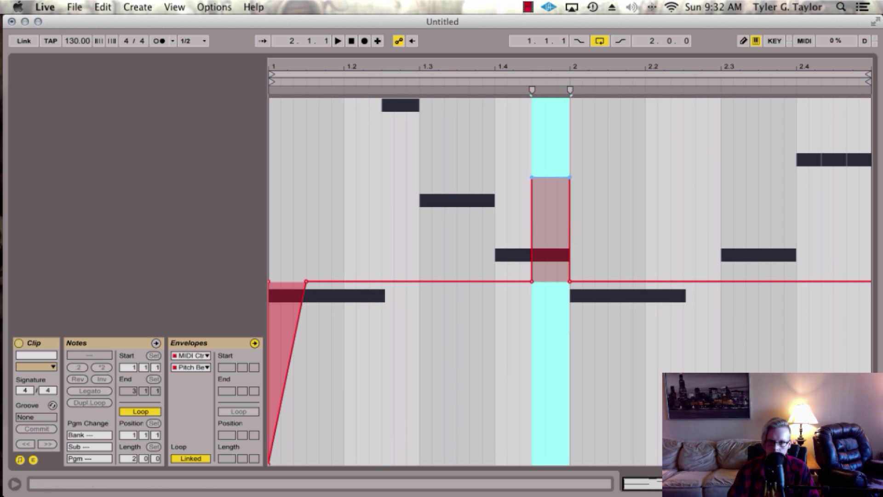
left_click(532, 177)
left_click(621, 324)
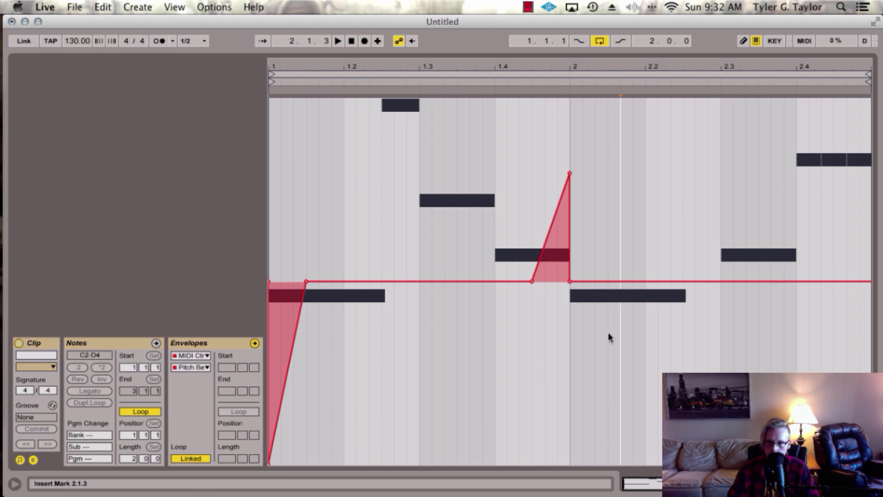
Step: Pull the envelope down across 2.1.3–2.2 and 2.2–2.2.3 to form a downward ramp
left_click_drag(608, 337, 643, 322)
left_click_drag(635, 281, 625, 423)
left_click(608, 465)
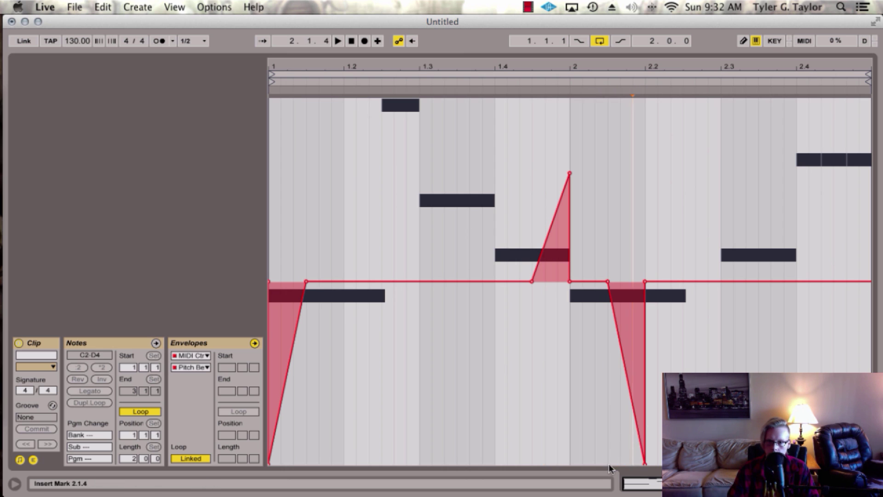
left_click_drag(683, 368, 652, 400)
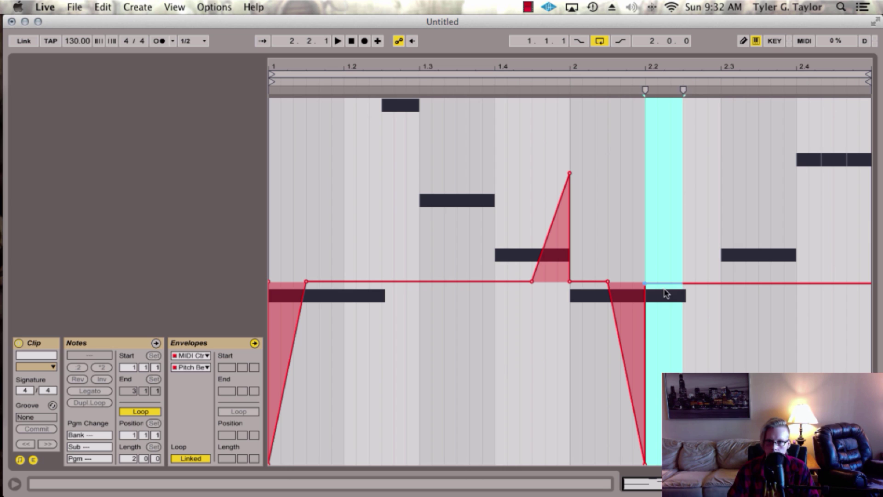
left_click_drag(667, 294, 666, 463)
left_click(720, 432)
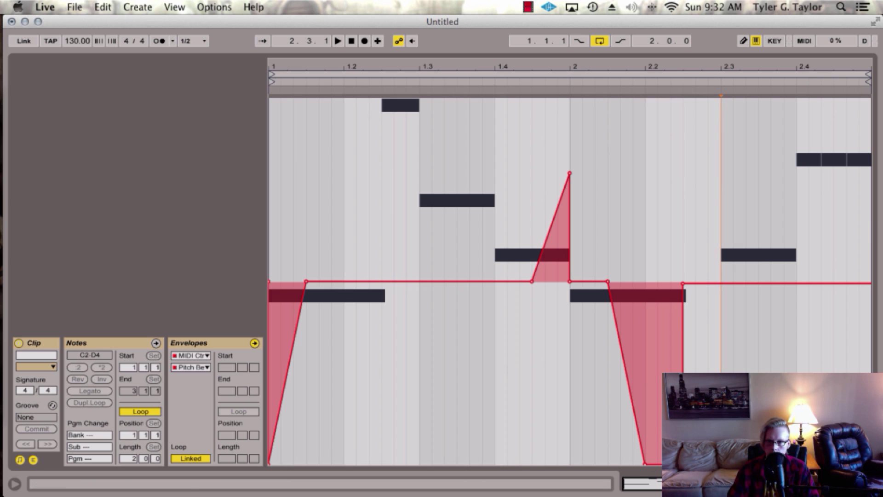
Step: Shape the closing upward bend at beat 2.4 and audition the clip
left_click_drag(806, 264, 797, 102)
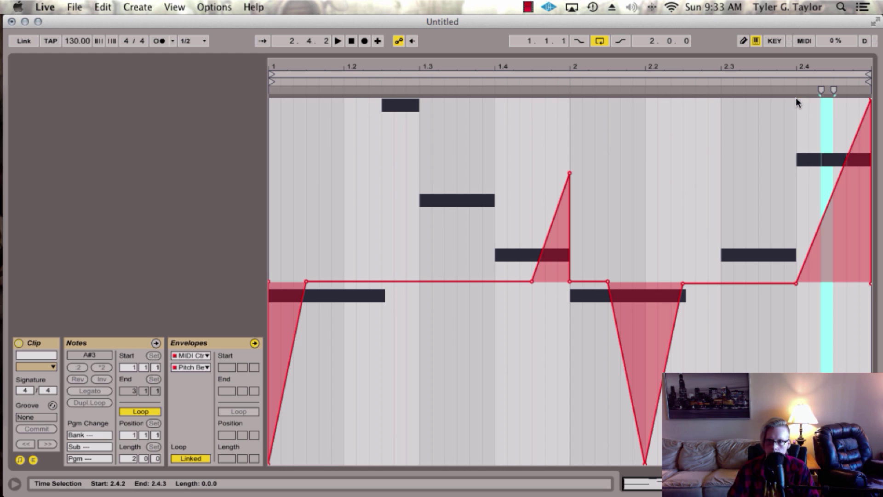
key("space")
left_click(755, 188)
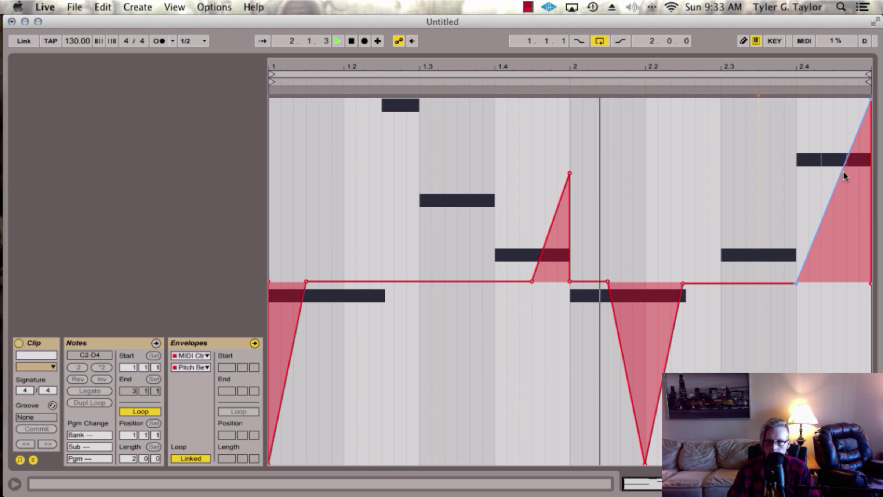
left_click_drag(845, 166, 847, 281)
key("super+z")
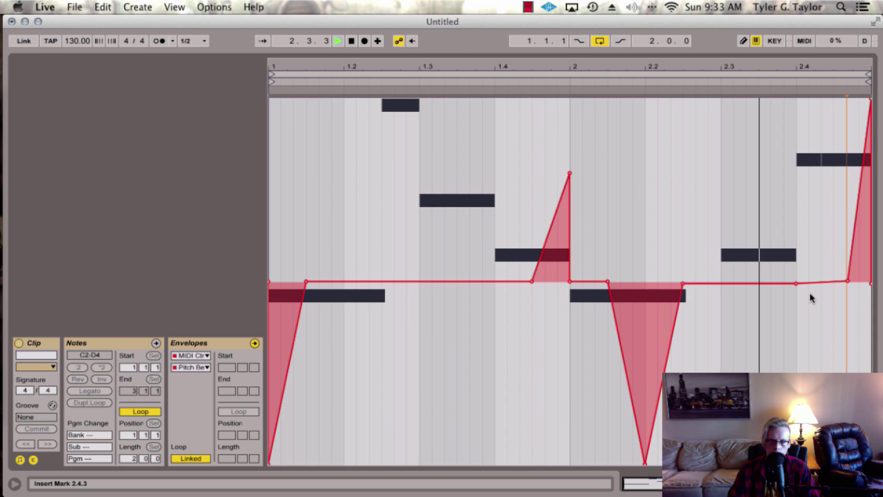
key("space")
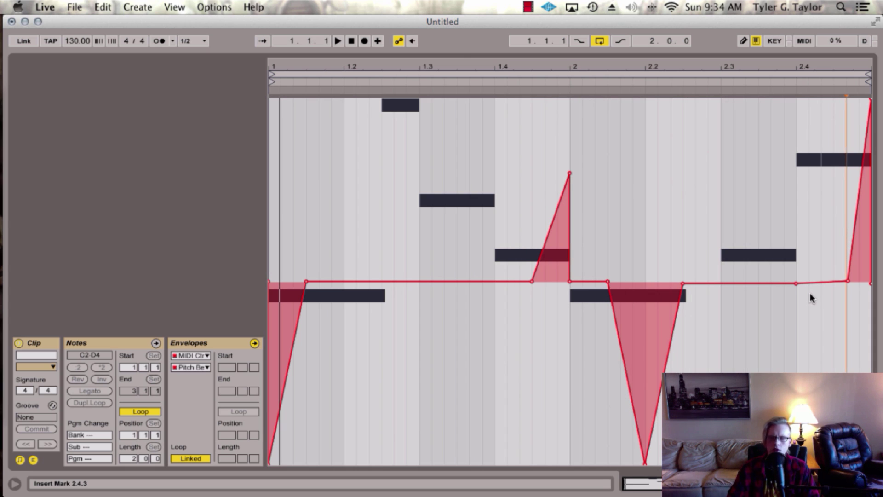